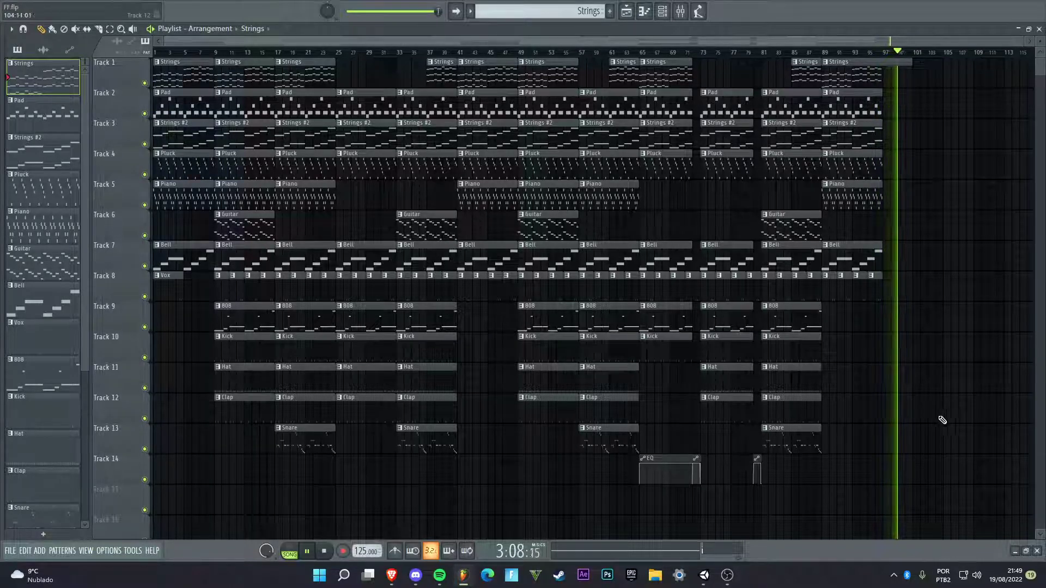
Step: Stop the arrangement playback, open the Strings pattern from track 1 in the piano roll and play it through
{"action": "key", "text": "space"}
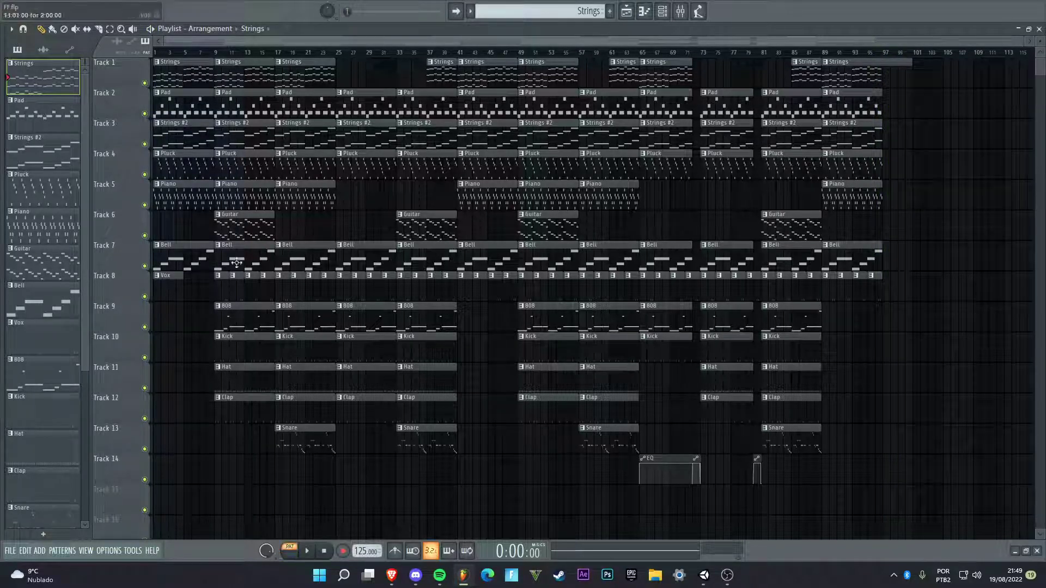
{"action": "double_click", "coordinate": [77, 86]}
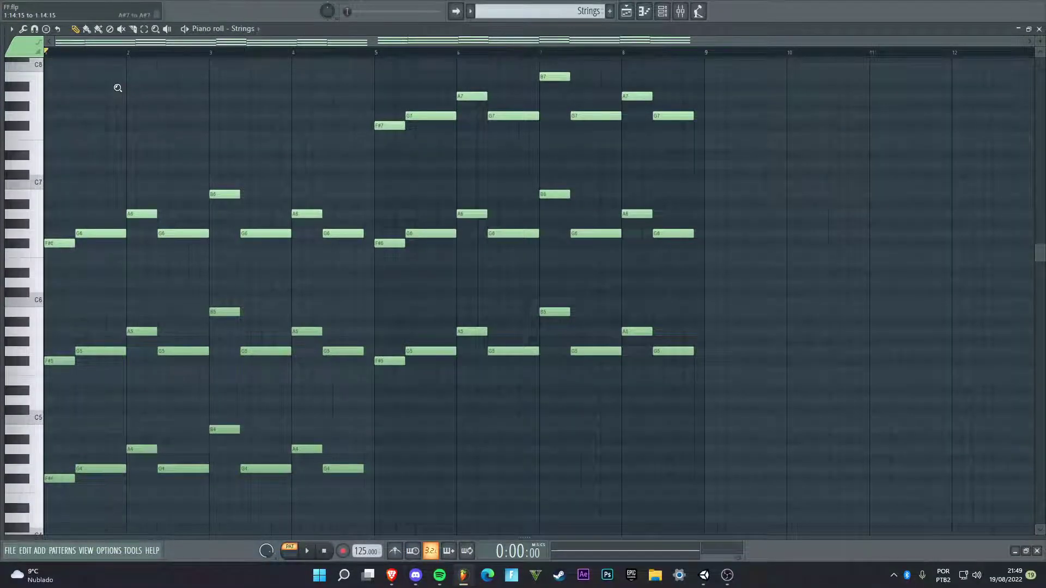
{"action": "key", "text": "space"}
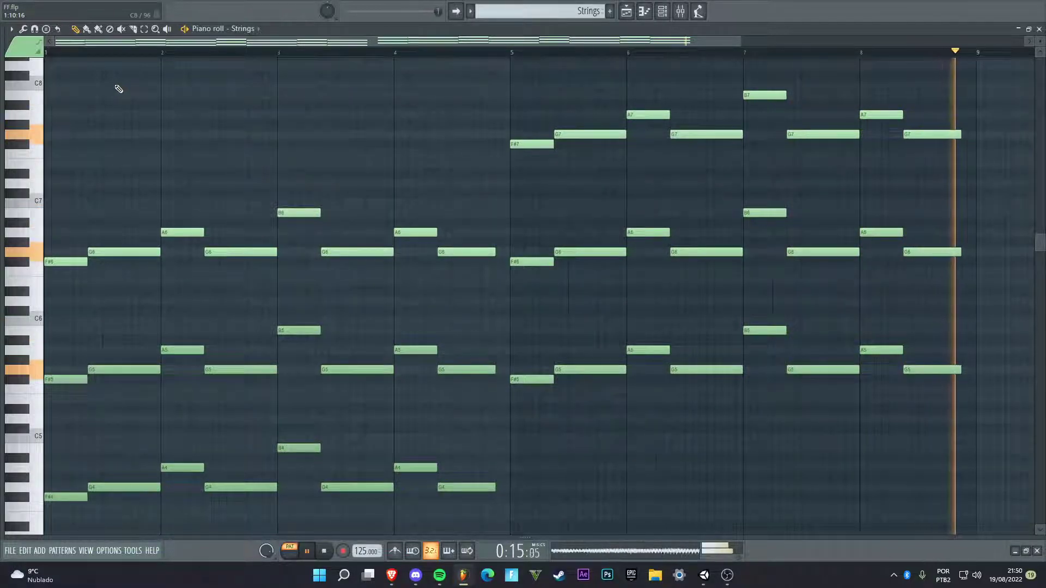
{"action": "key", "text": "space"}
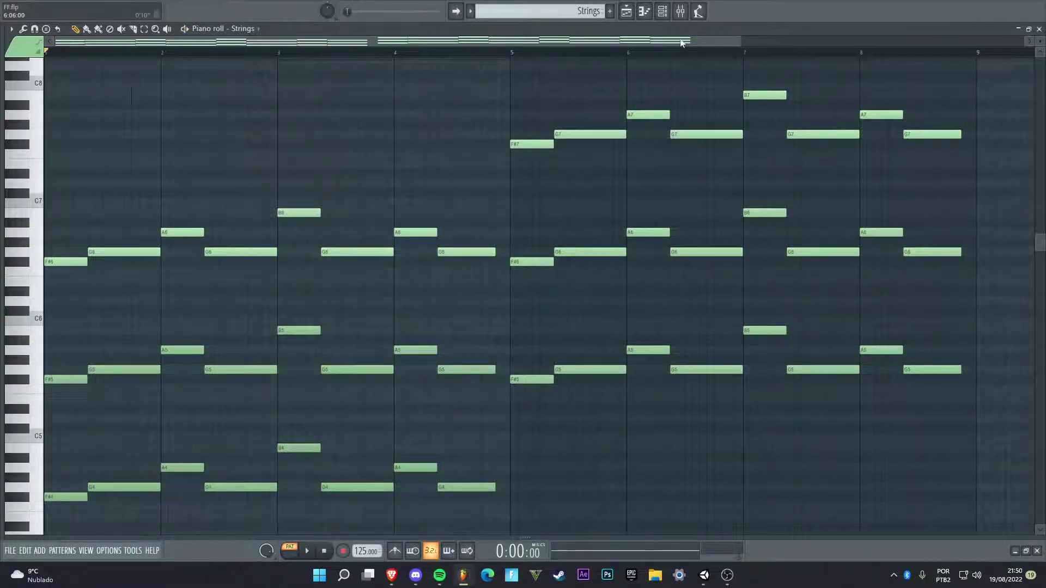
Step: Inspect the Arco Low, Arco Strings1 and Arco Strings2 layers in the Strings channel's Purity instrument, and close it
{"action": "left_click", "coordinate": [669, 10]}
{"action": "left_click", "coordinate": [158, 205]}
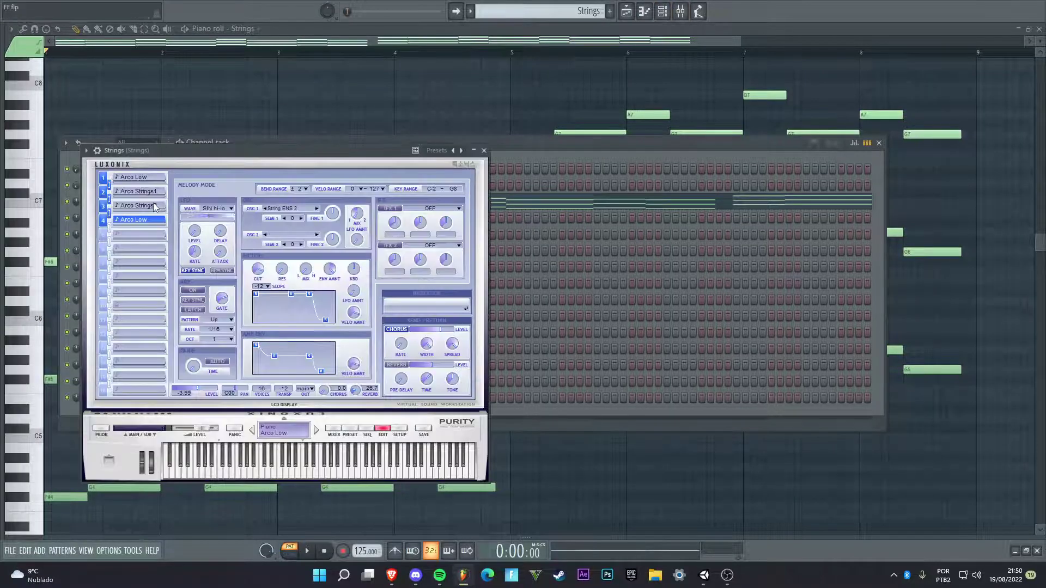
{"action": "left_click", "coordinate": [126, 179]}
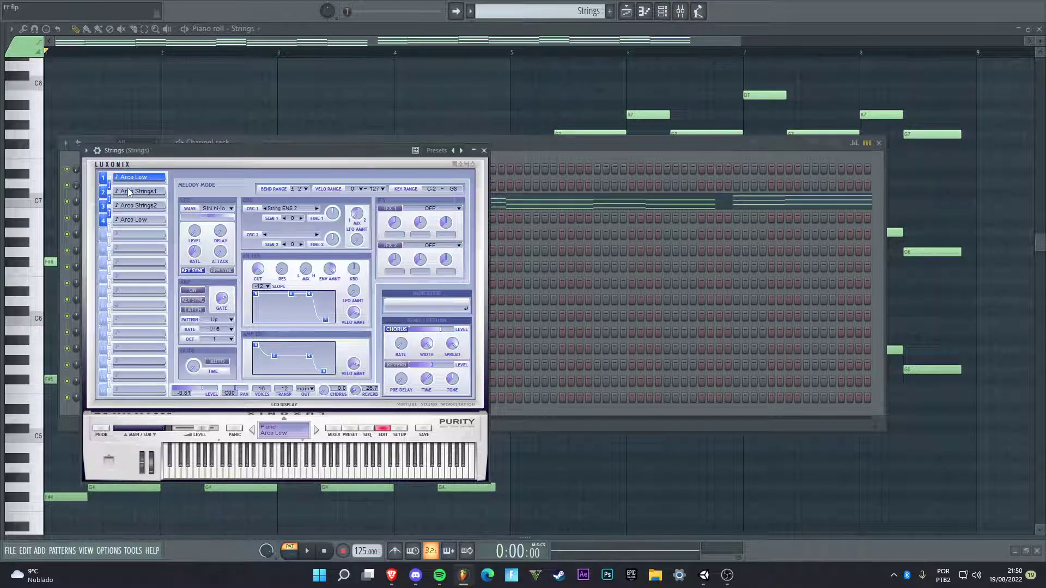
{"action": "left_click", "coordinate": [131, 194]}
{"action": "left_click", "coordinate": [136, 206]}
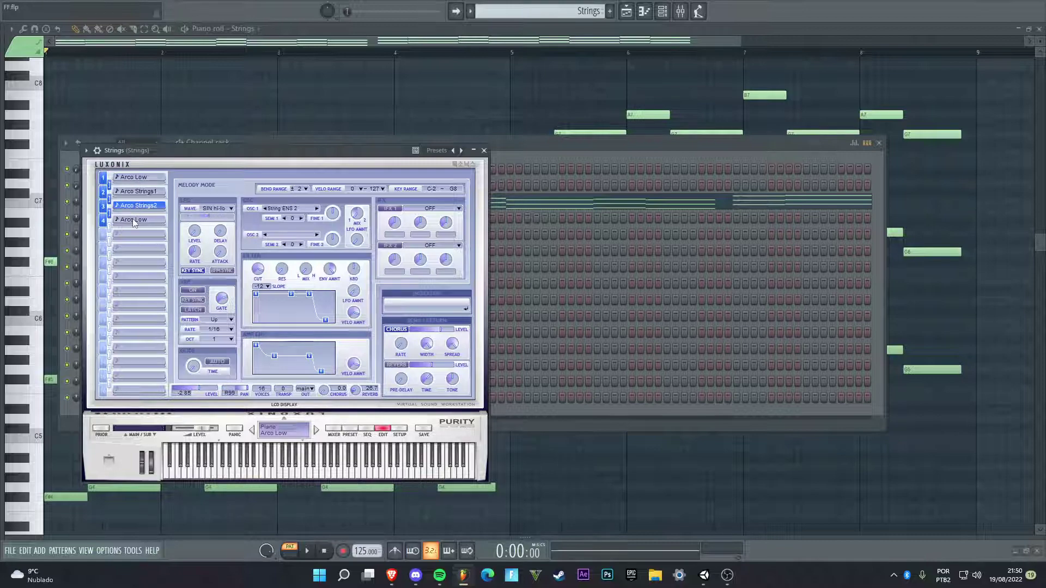
{"action": "left_click", "coordinate": [485, 151]}
Step: Play the Pad pattern and inspect the Panflute 2 and Octapad layers in its Purity instrument
{"action": "scroll", "coordinate": [513, 18], "scroll_direction": "down", "scroll_amount": 1}
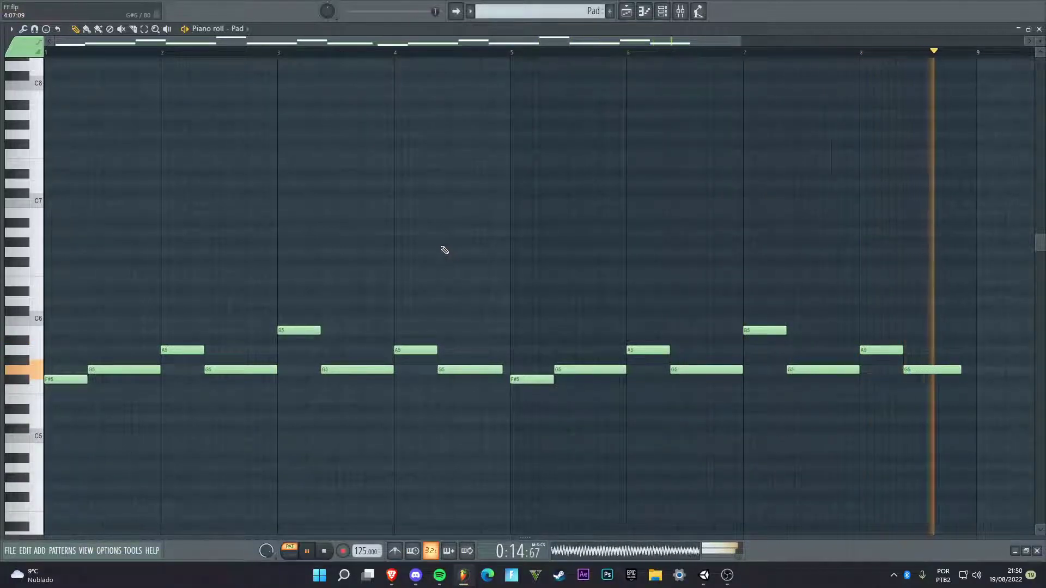
{"action": "key", "text": "space"}
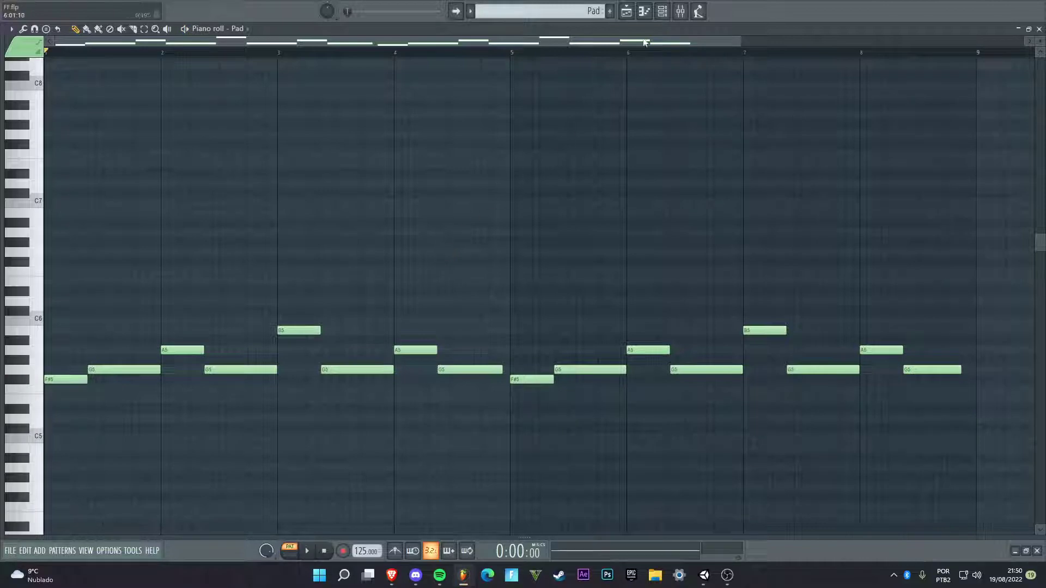
{"action": "left_click", "coordinate": [664, 13]}
{"action": "left_click", "coordinate": [142, 218]}
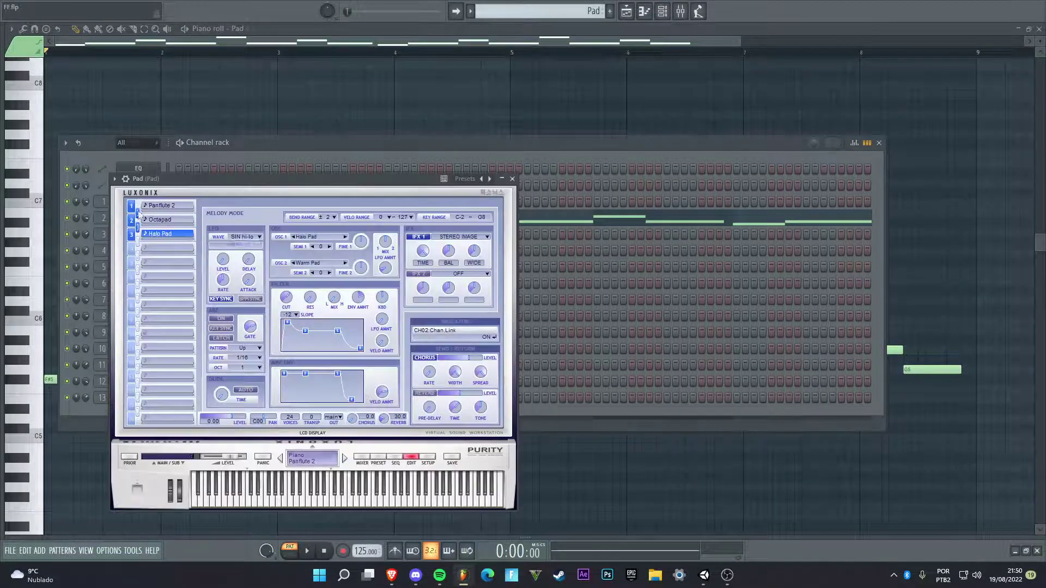
{"action": "left_click", "coordinate": [168, 207]}
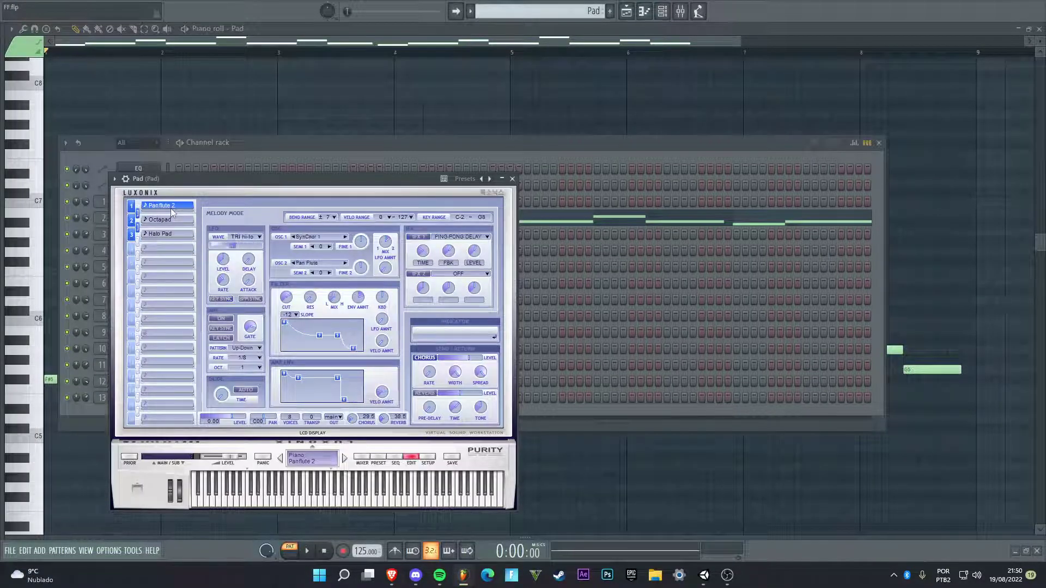
{"action": "left_click", "coordinate": [170, 220]}
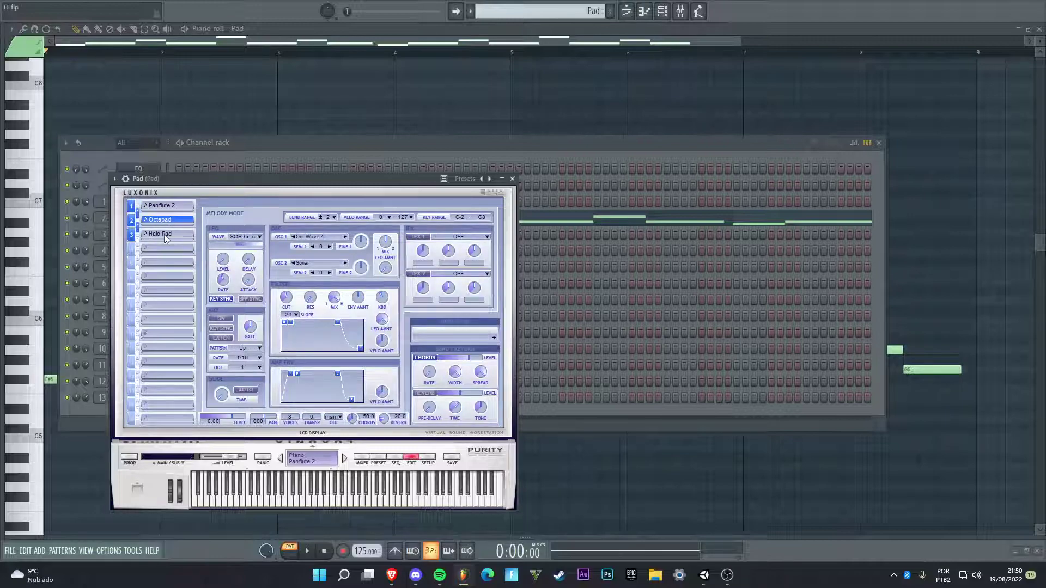
{"action": "left_click", "coordinate": [512, 179]}
Step: Play the Strings #2 pattern and check the layers of its Purity instrument
{"action": "scroll", "coordinate": [533, 15], "scroll_direction": "down", "scroll_amount": 1}
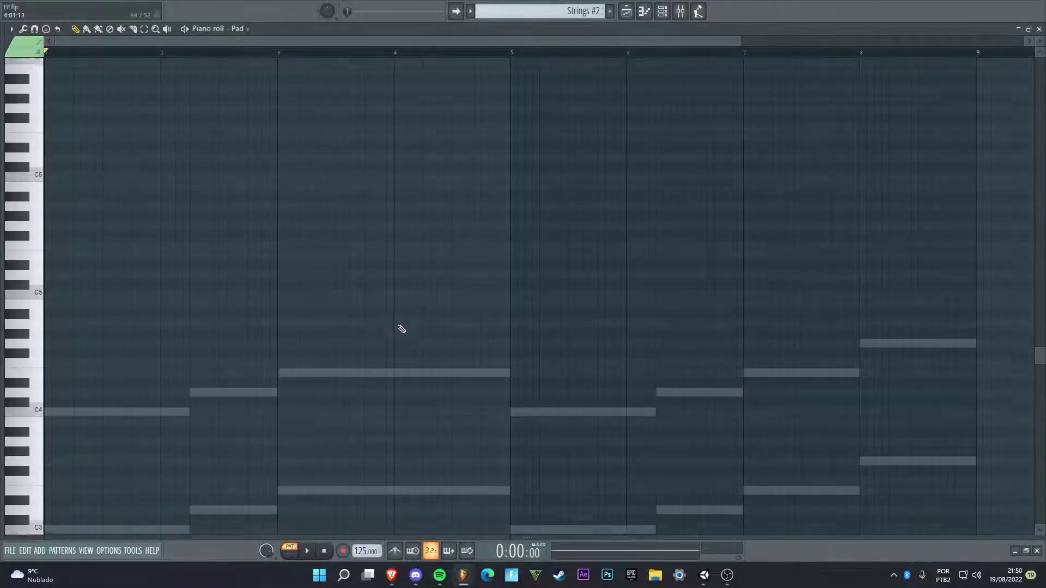
{"action": "key", "text": "space"}
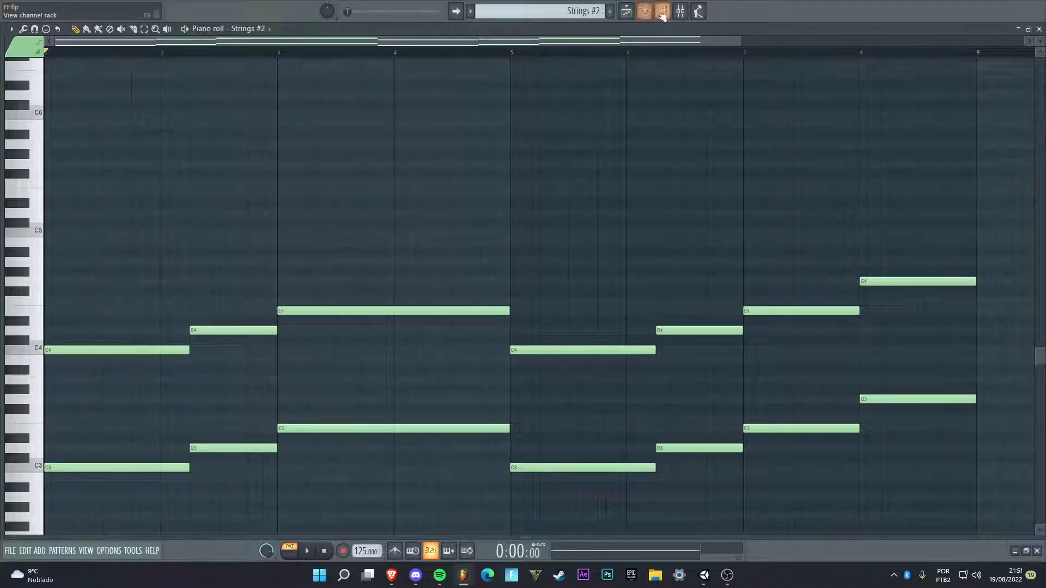
{"action": "left_click", "coordinate": [663, 13]}
{"action": "left_click", "coordinate": [143, 235]}
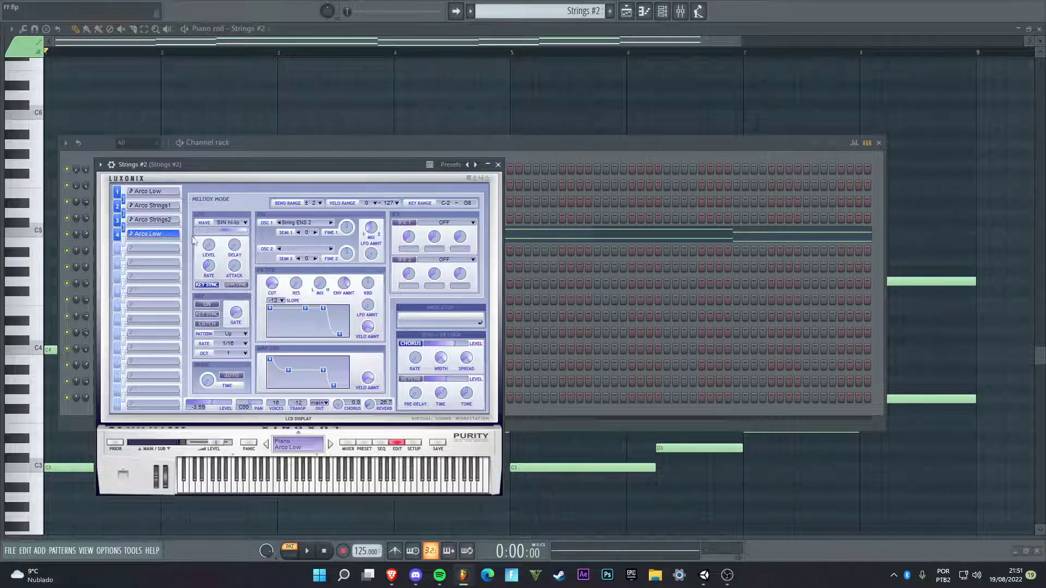
{"action": "left_click", "coordinate": [498, 164]}
{"action": "key", "text": "F6"}
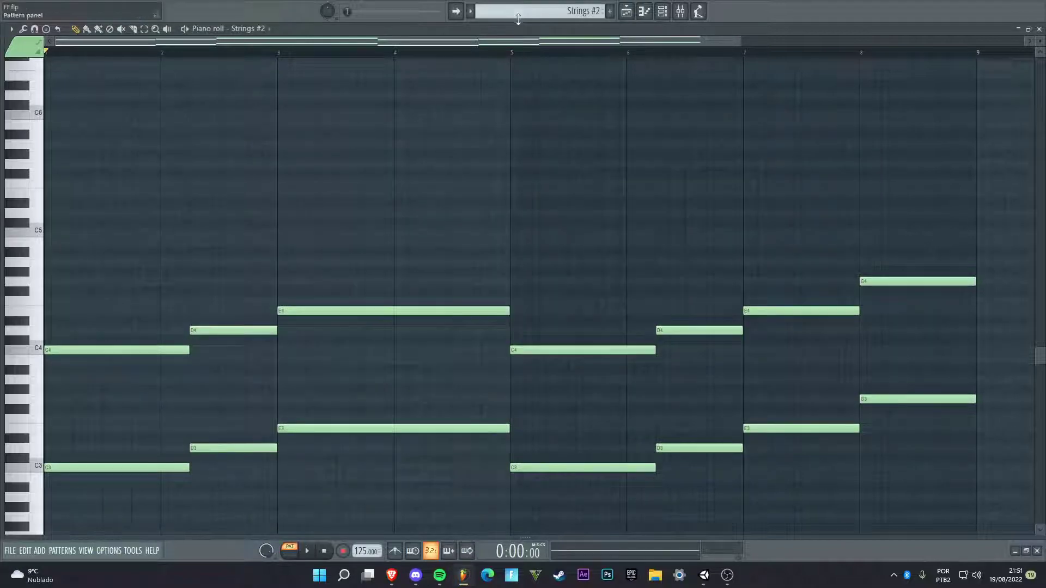
Step: Play the Pluck pattern in the piano roll and check the preset used in its Serum instrument
{"action": "scroll", "coordinate": [518, 20], "scroll_direction": "down", "scroll_amount": 1}
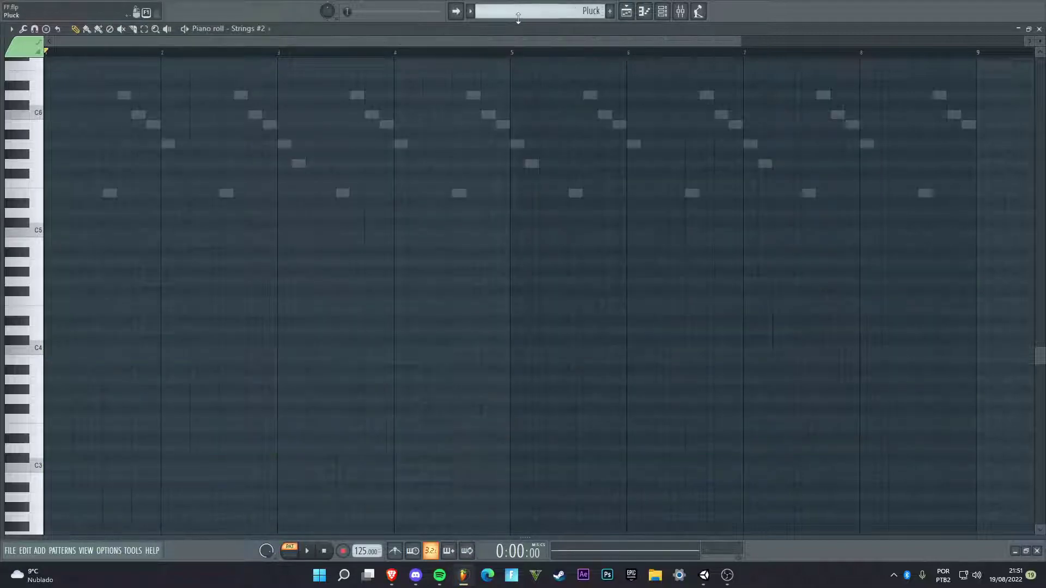
{"action": "double_click", "coordinate": [364, 96]}
{"action": "scroll", "coordinate": [385, 94], "scroll_direction": "up", "scroll_amount": 3}
{"action": "key", "text": "space"}
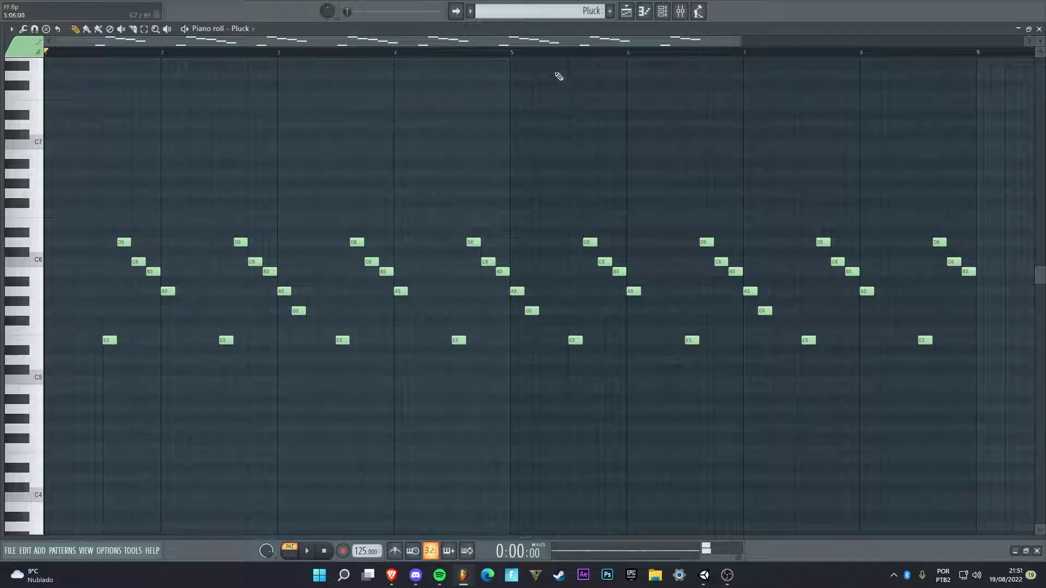
{"action": "left_click", "coordinate": [660, 16]}
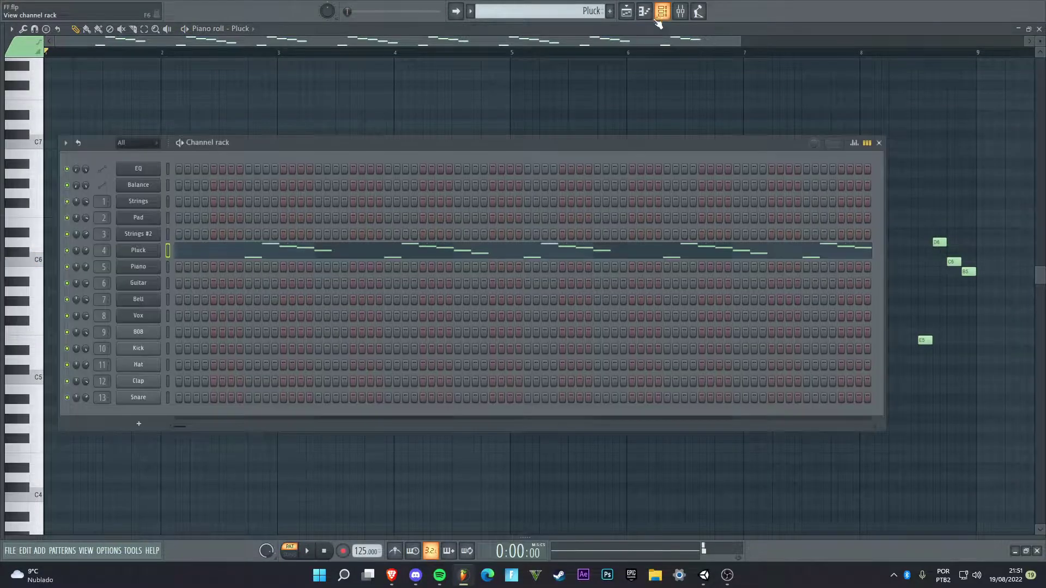
{"action": "left_click", "coordinate": [140, 251]}
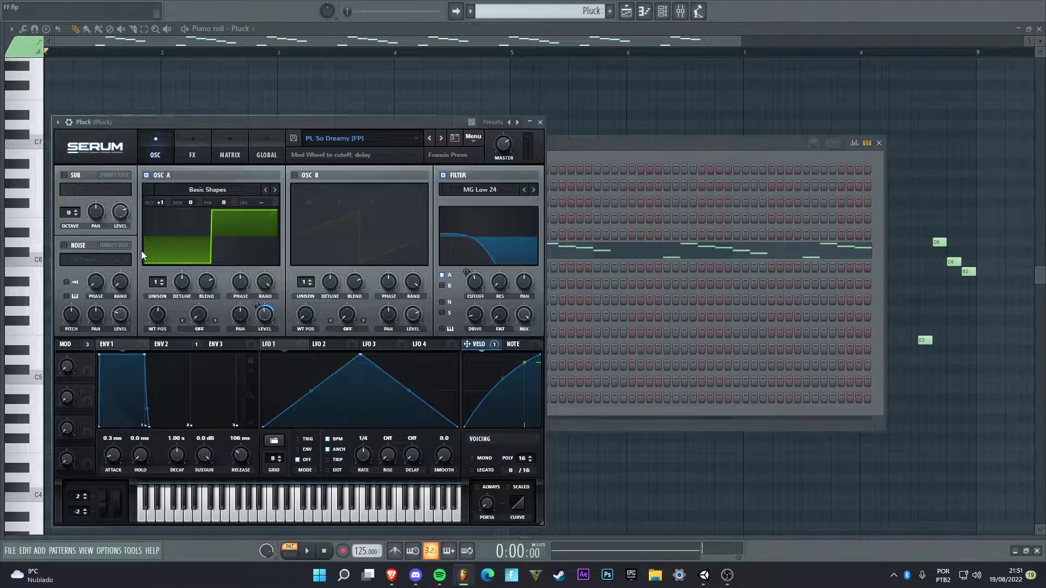
{"action": "left_click", "coordinate": [541, 124]}
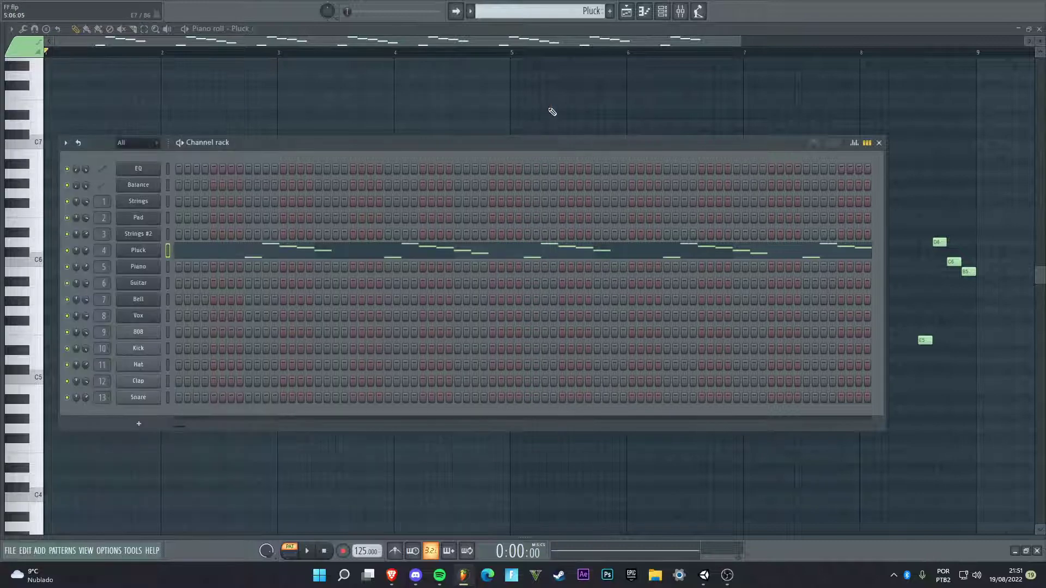
{"action": "key", "text": "Escape"}
Step: Play the Piano pattern and check the sound loaded in its Purity instrument
{"action": "scroll", "coordinate": [551, 7], "scroll_direction": "down", "scroll_amount": 1}
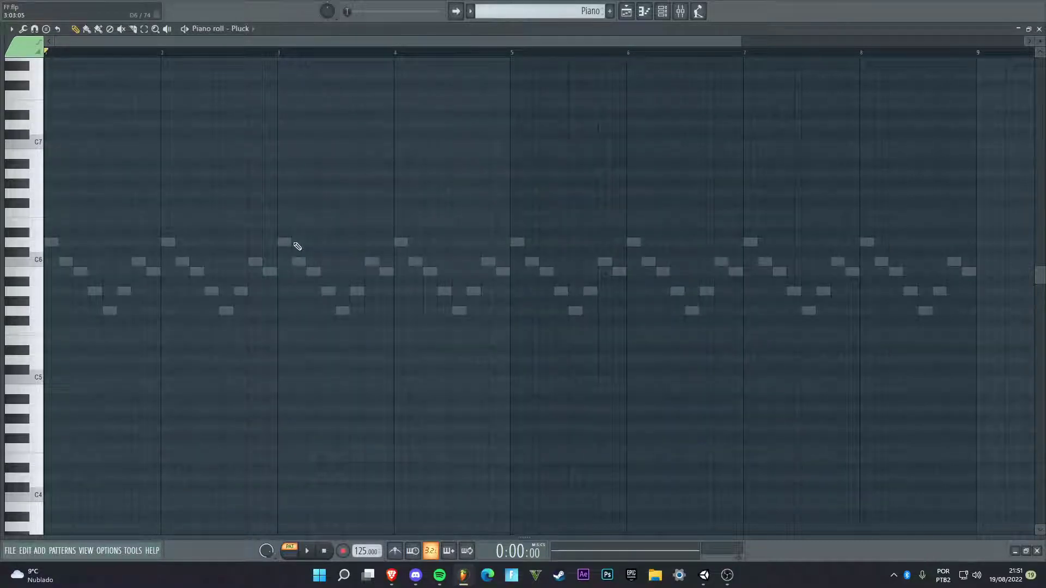
{"action": "key", "text": "space"}
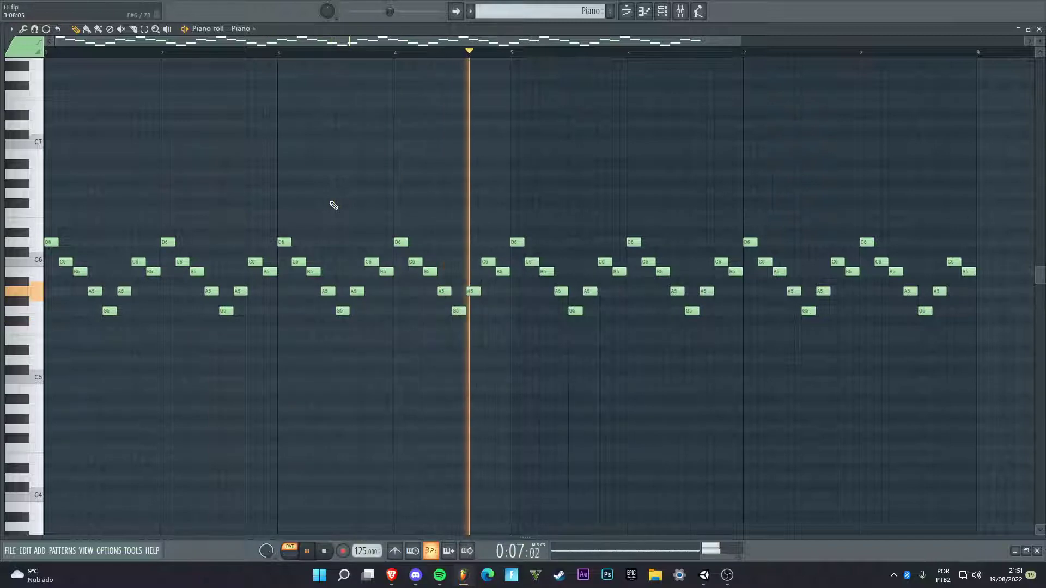
{"action": "left_click", "coordinate": [663, 12]}
{"action": "left_click", "coordinate": [152, 270]}
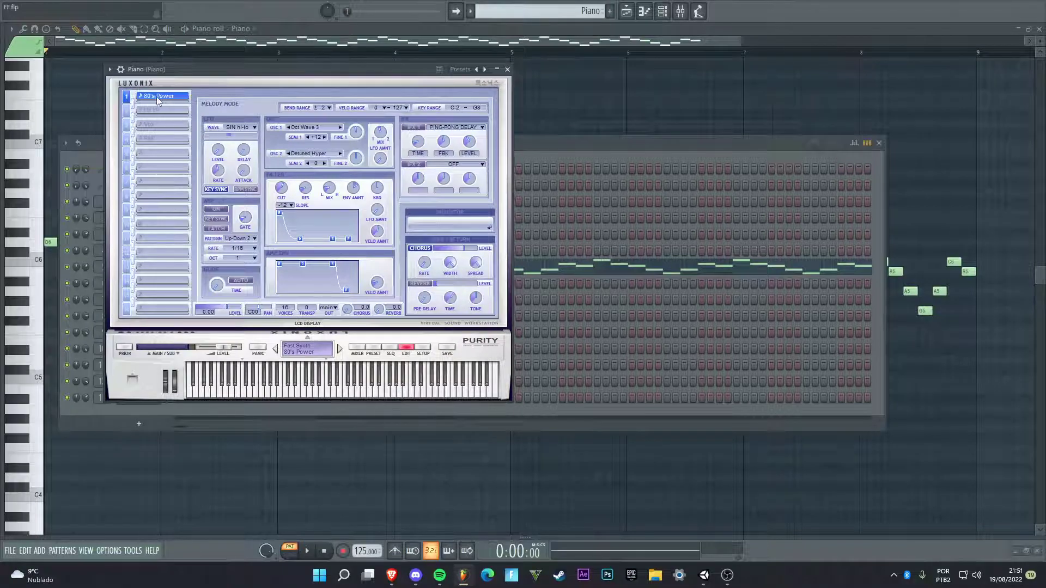
{"action": "left_click", "coordinate": [507, 69]}
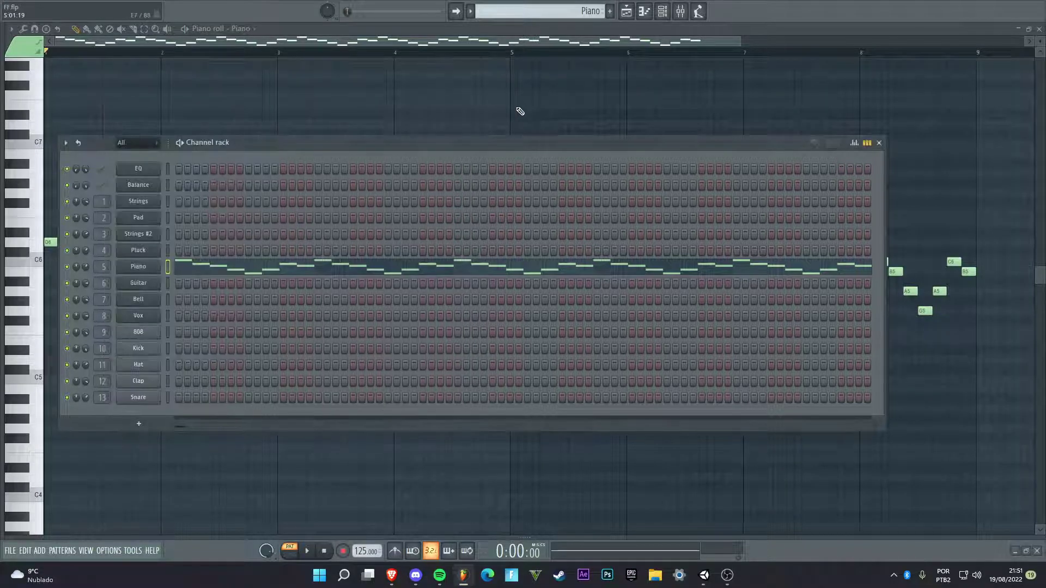
{"action": "key", "text": "F6"}
Step: Switch to the Guitar pattern, open its notes in the piano roll and play them through
{"action": "left_click_drag", "start_coordinate": [522, 12], "coordinate": [518, 50]}
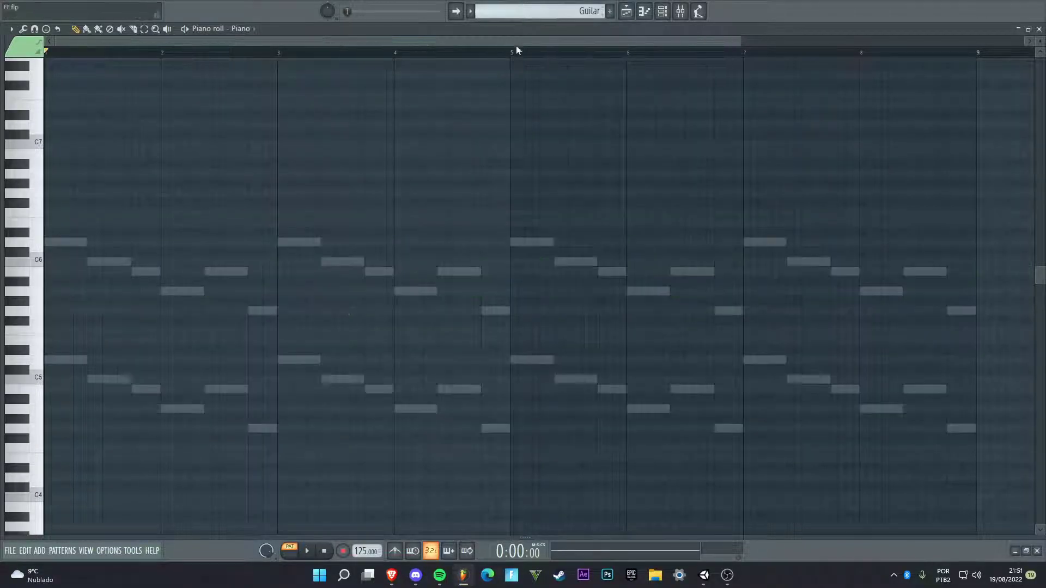
{"action": "double_click", "coordinate": [413, 292]}
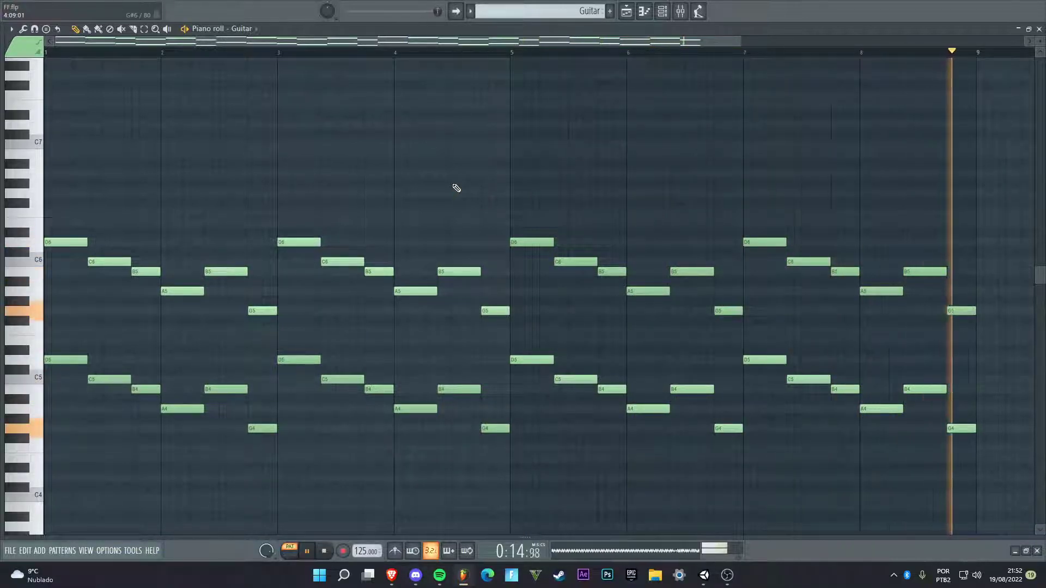
{"action": "key", "text": "space"}
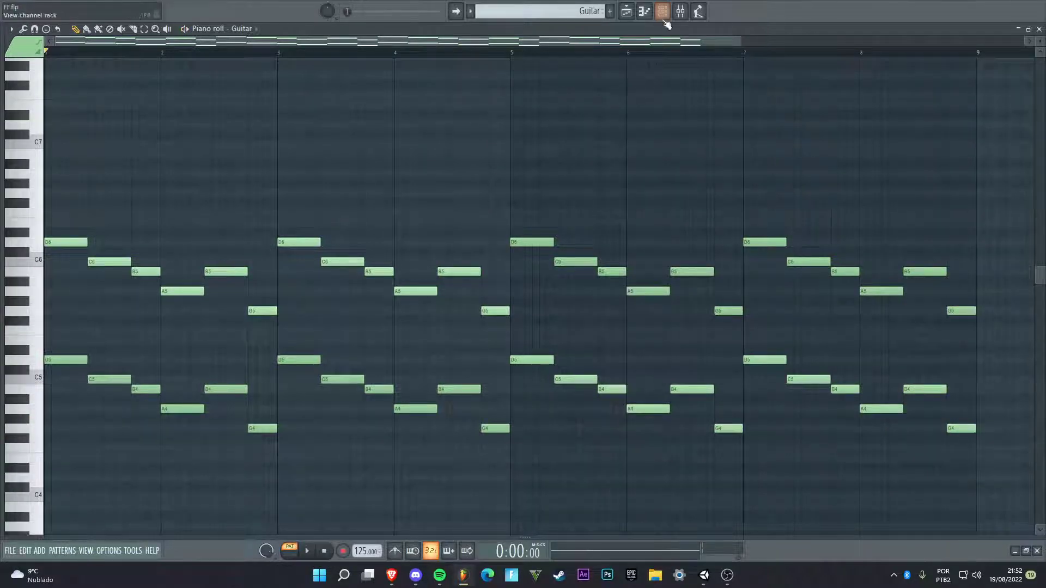
Step: Examine the Guitar note velocities, selecting the upper and lower notes of bars 1–4 and the upper notes of bars 5–8
{"action": "scroll", "coordinate": [576, 133], "scroll_direction": "down", "scroll_amount": 5}
{"action": "left_click_drag", "start_coordinate": [532, 538], "coordinate": [549, 341]}
{"action": "left_click_drag", "start_coordinate": [483, 71], "coordinate": [46, 192]}
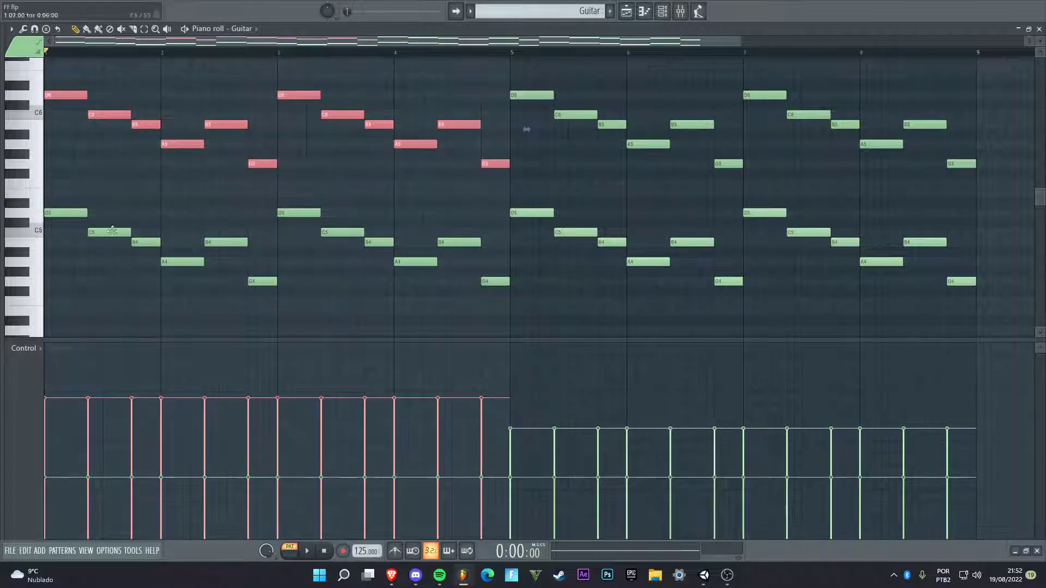
{"action": "left_click_drag", "start_coordinate": [486, 203], "coordinate": [43, 325]}
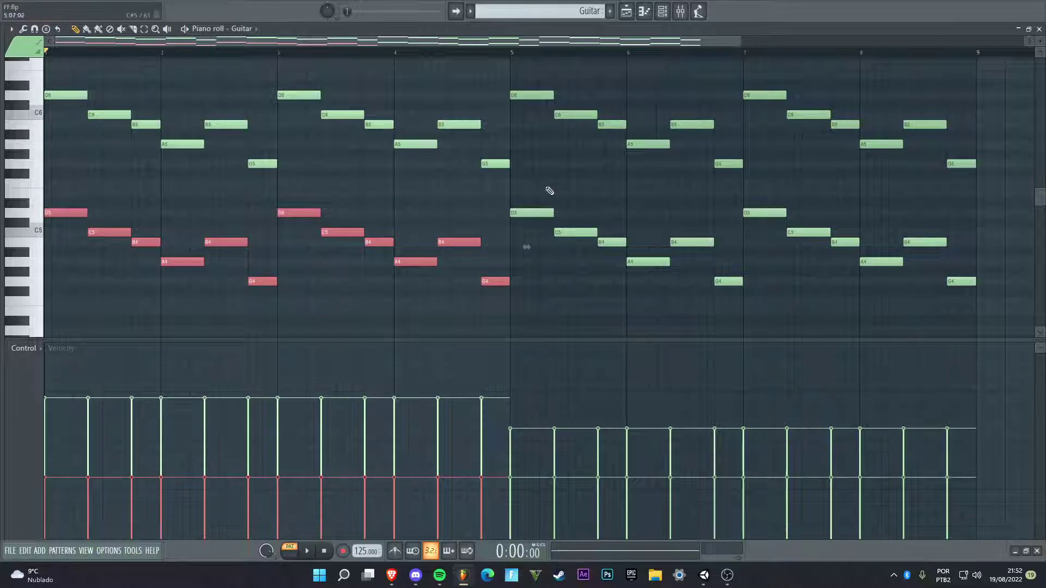
{"action": "left_click_drag", "start_coordinate": [514, 72], "coordinate": [1000, 170]}
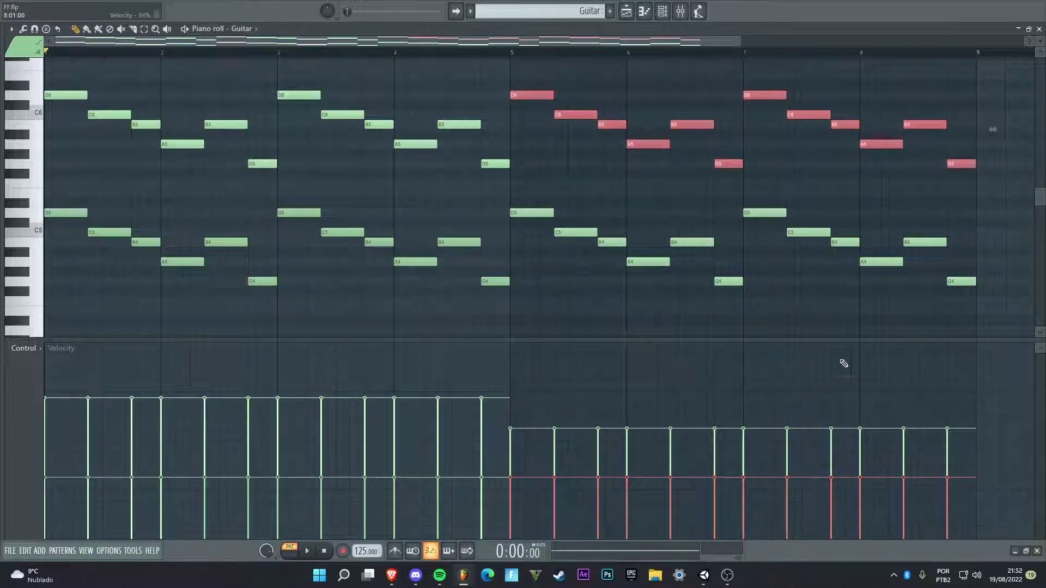
{"action": "left_click_drag", "start_coordinate": [802, 357], "coordinate": [759, 427]}
{"action": "left_click", "coordinate": [661, 387]}
{"action": "scroll", "coordinate": [661, 387], "scroll_direction": "up", "scroll_amount": 4}
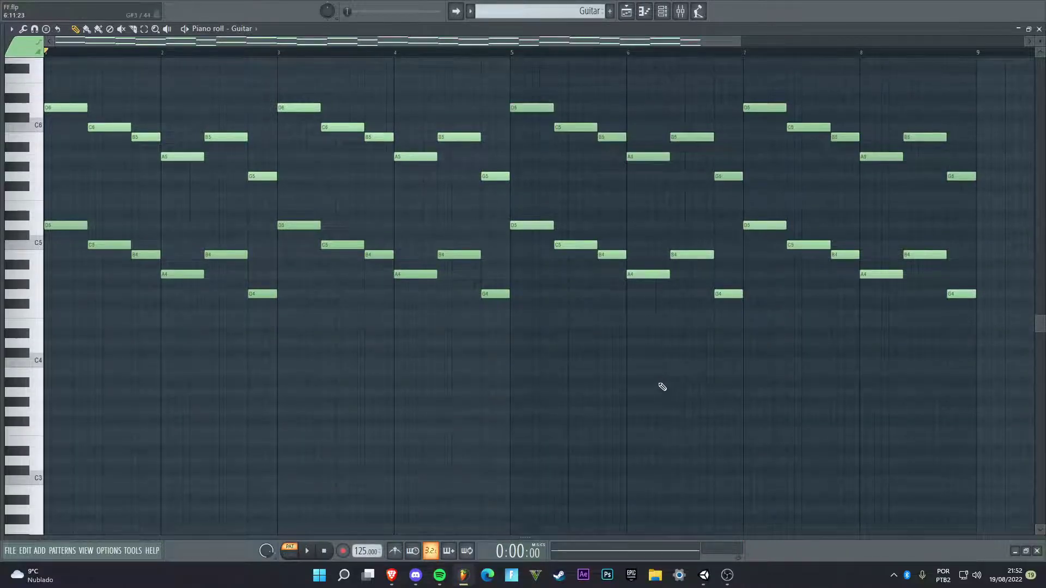
Step: Select the Bell pattern and check the preset list of the Guitar channel's Sytrus instrument, closing the instrument when done
{"action": "scroll", "coordinate": [567, 12], "scroll_direction": "down", "scroll_amount": 1}
{"action": "left_click", "coordinate": [662, 17]}
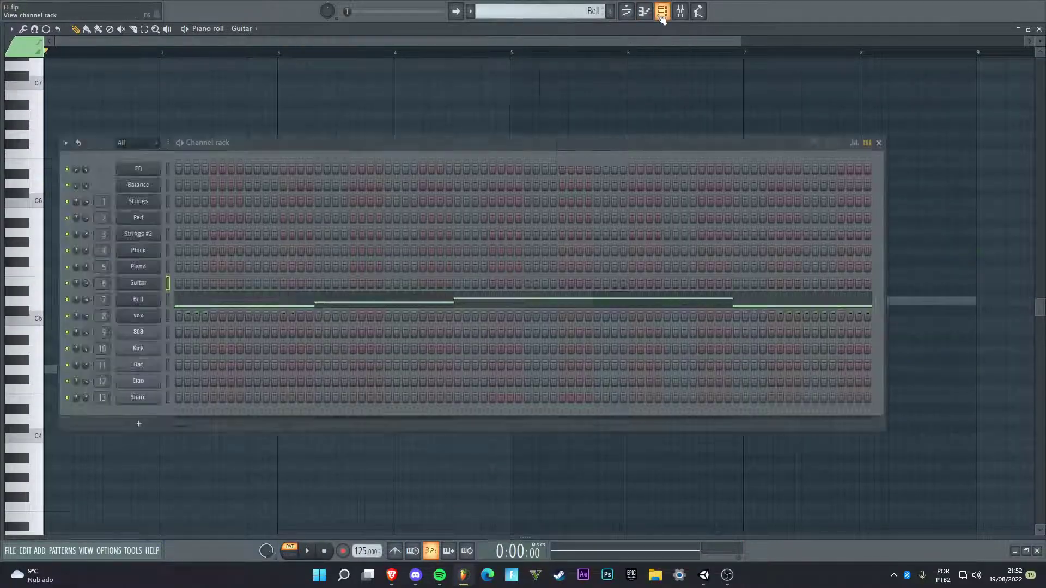
{"action": "left_click", "coordinate": [145, 283]}
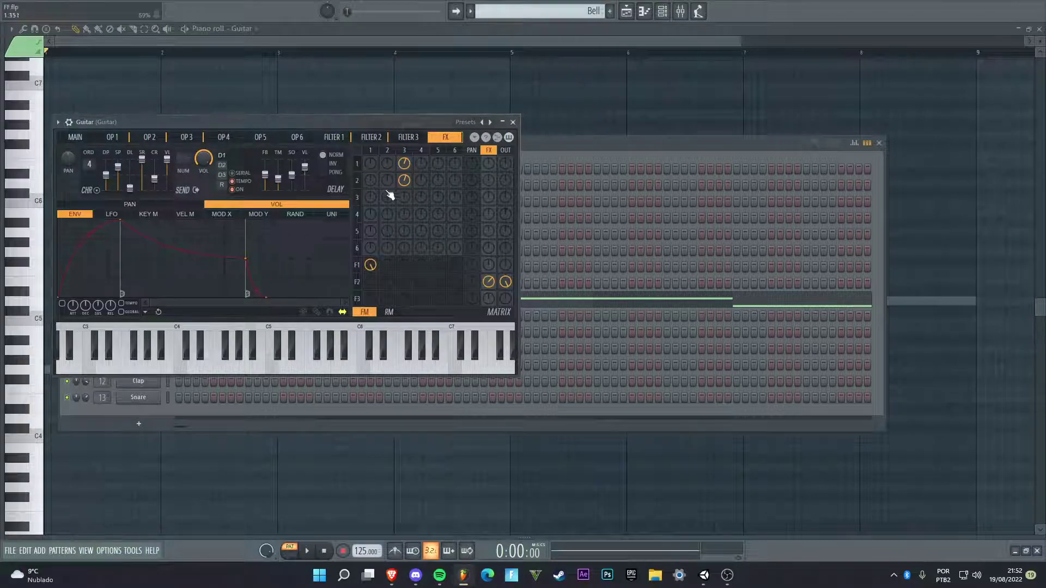
{"action": "left_click", "coordinate": [477, 122]}
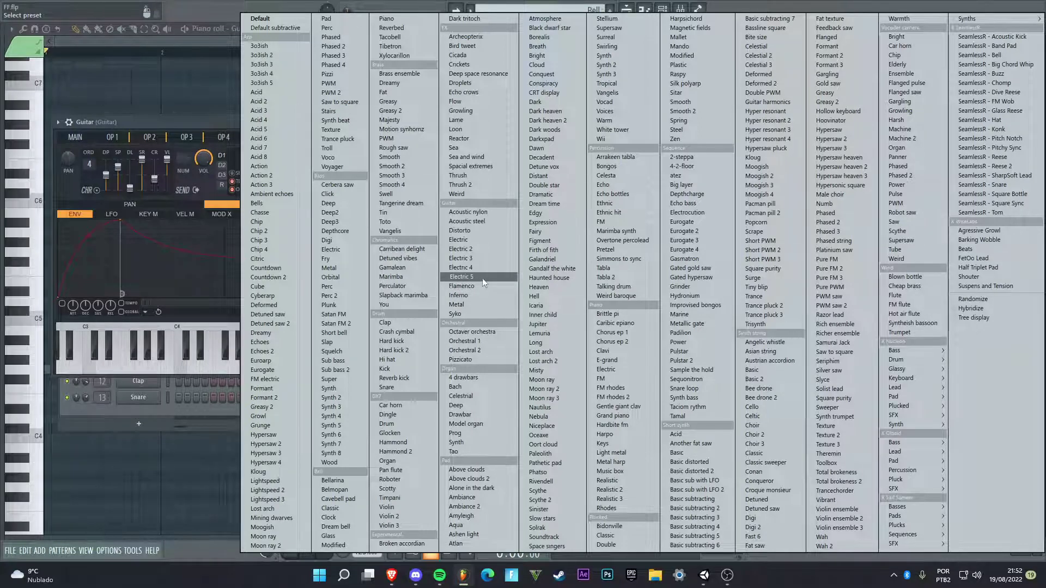
{"action": "left_click", "coordinate": [209, 123]}
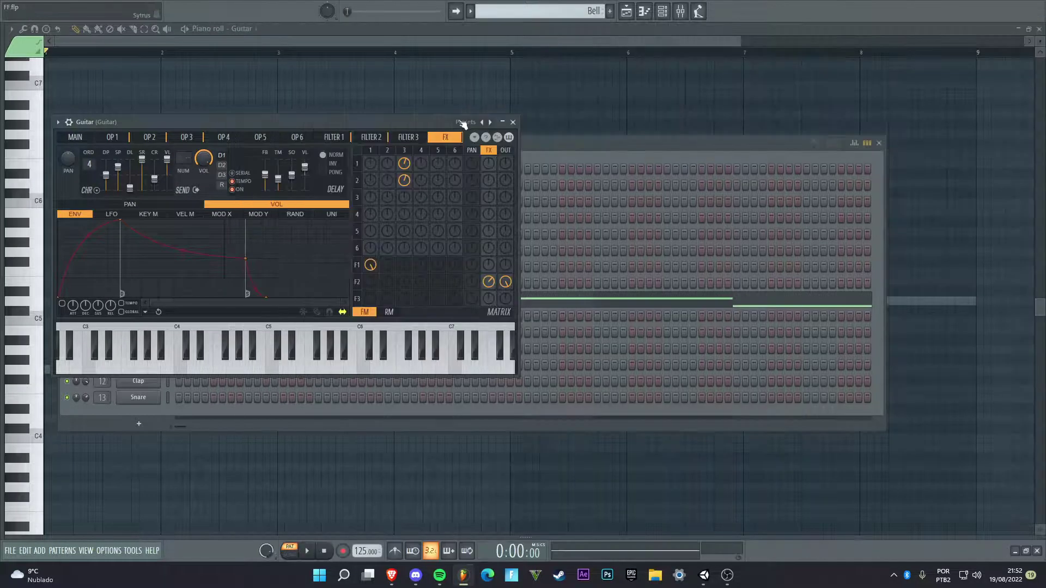
{"action": "left_click", "coordinate": [513, 122]}
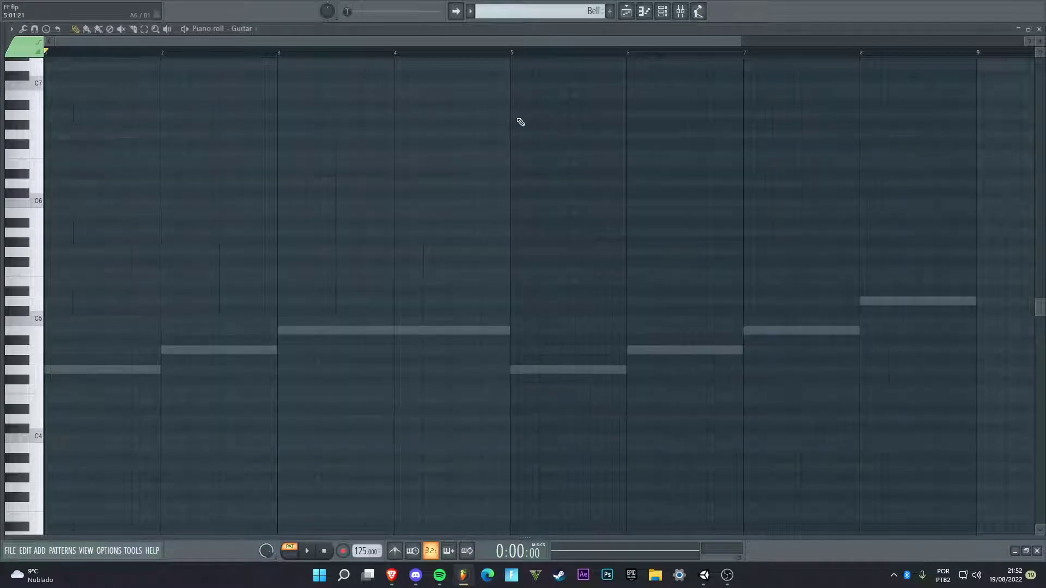
Step: Open the Bell notes in the piano roll and play the melody through
{"action": "double_click", "coordinate": [388, 332]}
{"action": "key", "text": "space"}
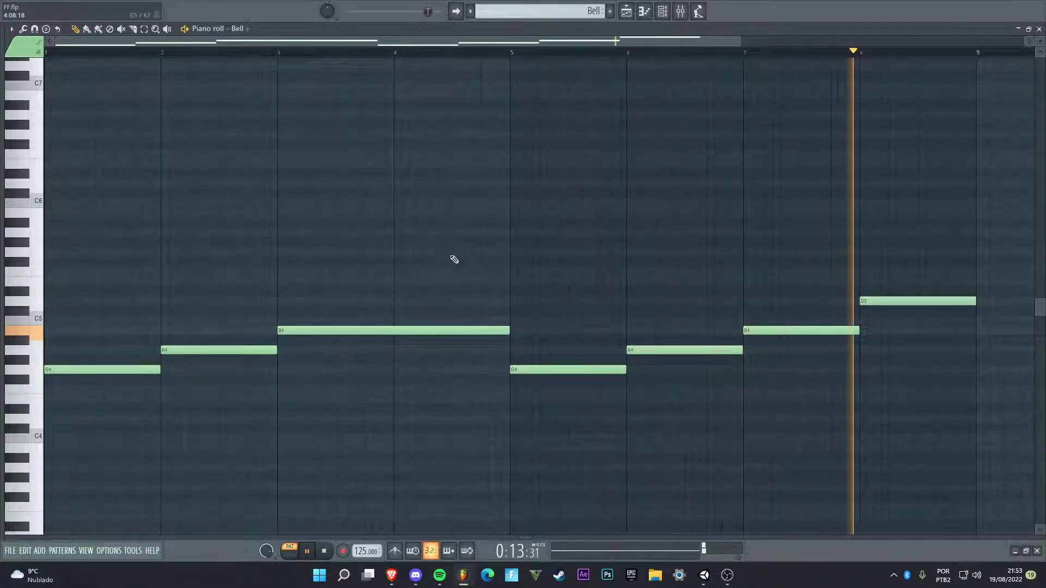
{"action": "key", "text": "space"}
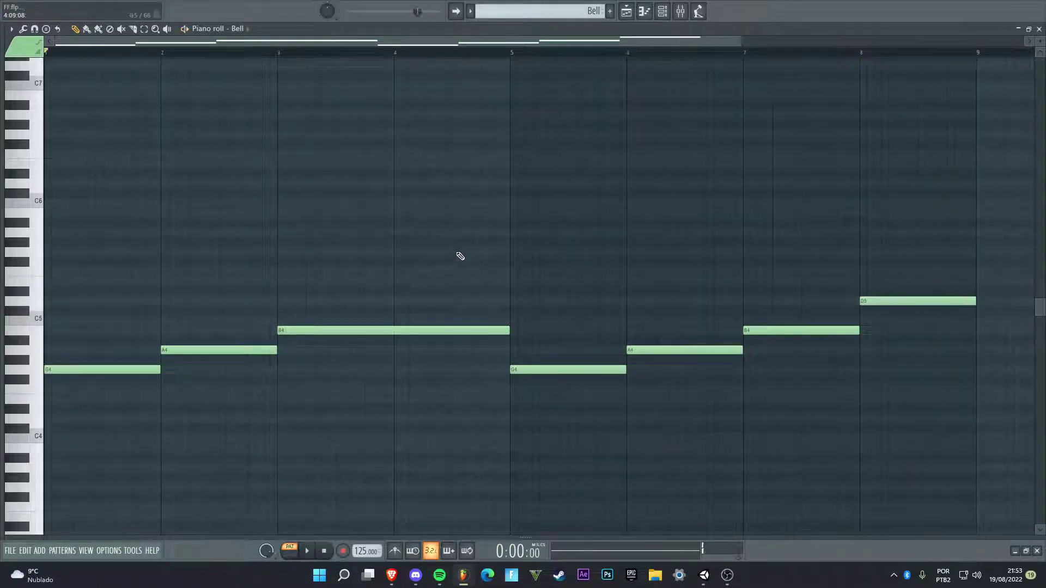
Step: Switch to the Vox pattern and play it in the piano roll, examining the note pairs in bars 4 and 8 up close
{"action": "left_click", "coordinate": [663, 12]}
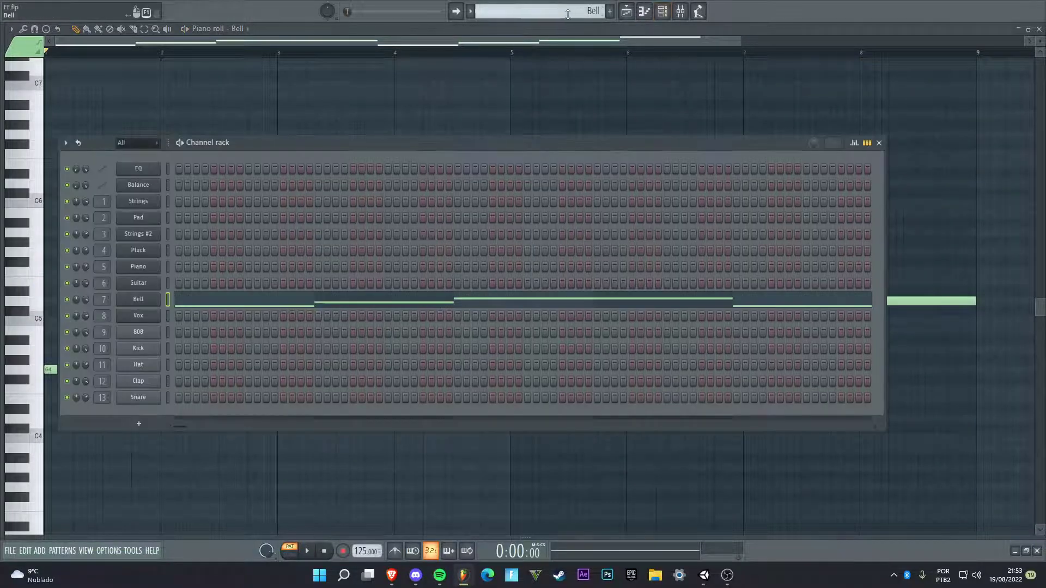
{"action": "key", "text": "F6"}
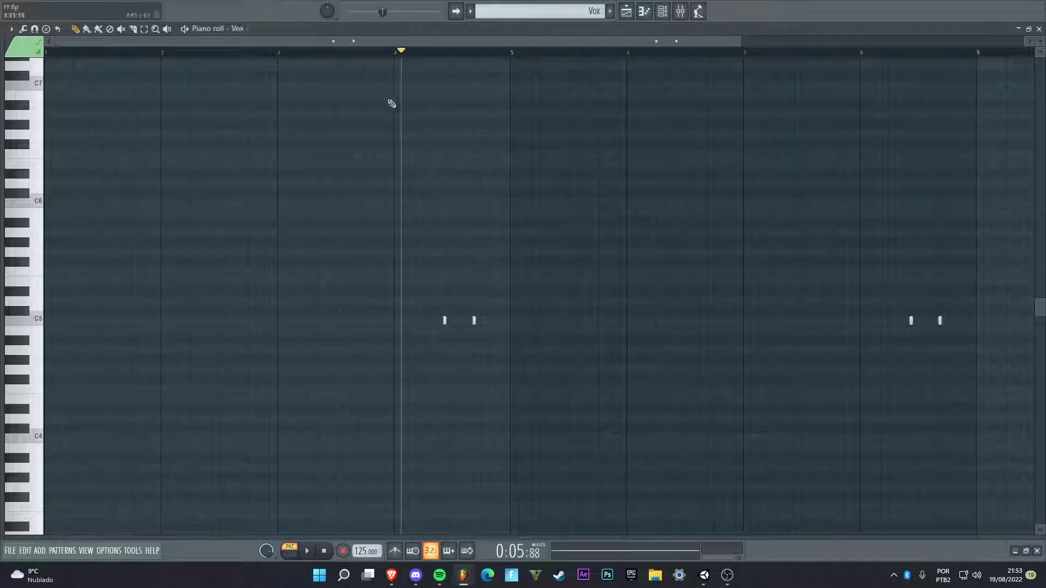
{"action": "scroll", "coordinate": [470, 55], "scroll_direction": "up", "scroll_amount": 4}
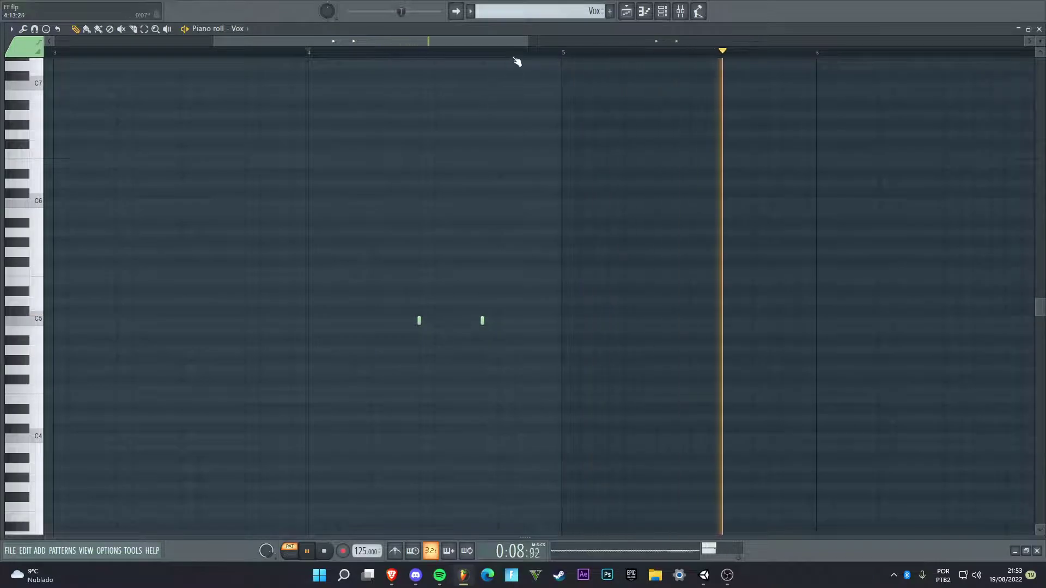
{"action": "scroll", "coordinate": [518, 60], "scroll_direction": "down", "scroll_amount": 4}
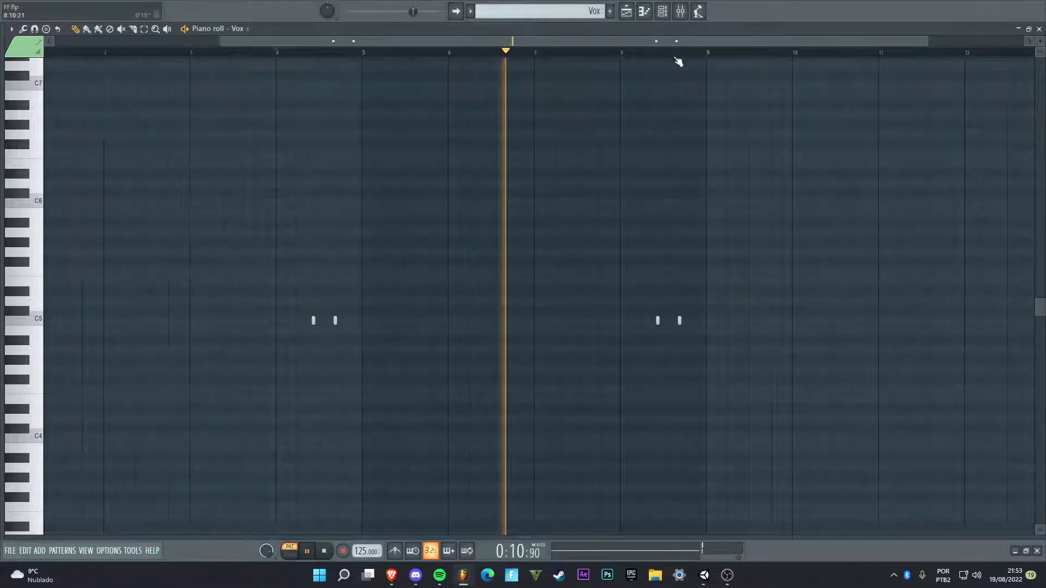
{"action": "scroll", "coordinate": [677, 60], "scroll_direction": "up", "scroll_amount": 5}
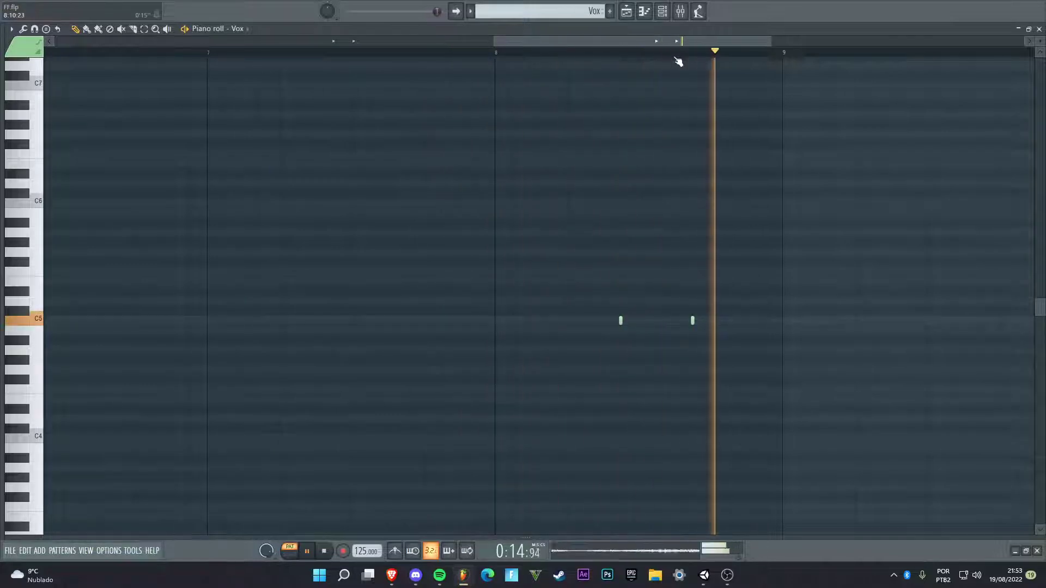
{"action": "key", "text": "space"}
{"action": "scroll", "coordinate": [679, 61], "scroll_direction": "down", "scroll_amount": 5}
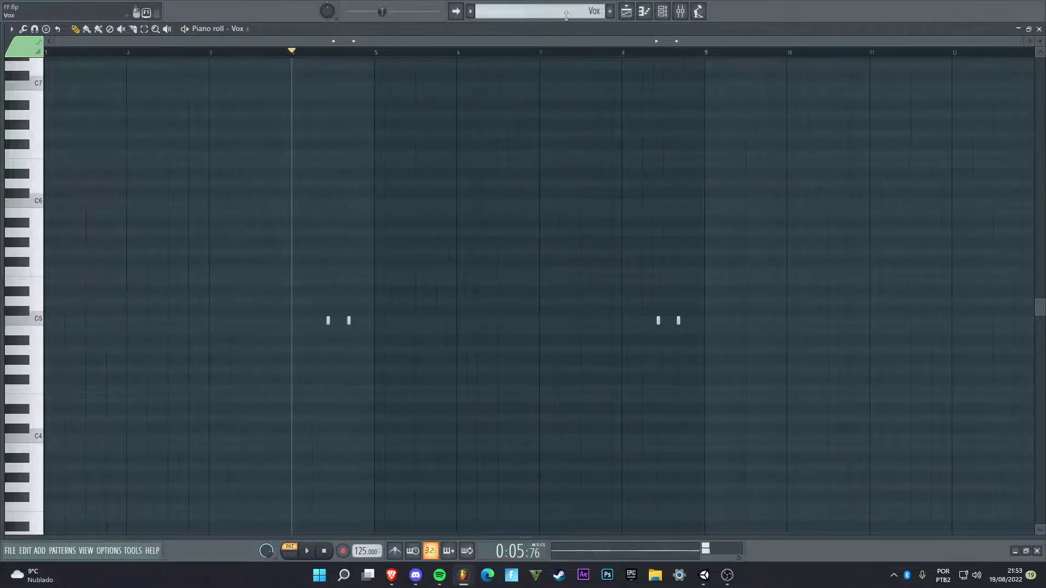
Step: Switch to the 808 pattern and play its bass notes in the piano roll
{"action": "scroll", "coordinate": [566, 15], "scroll_direction": "up", "scroll_amount": 1}
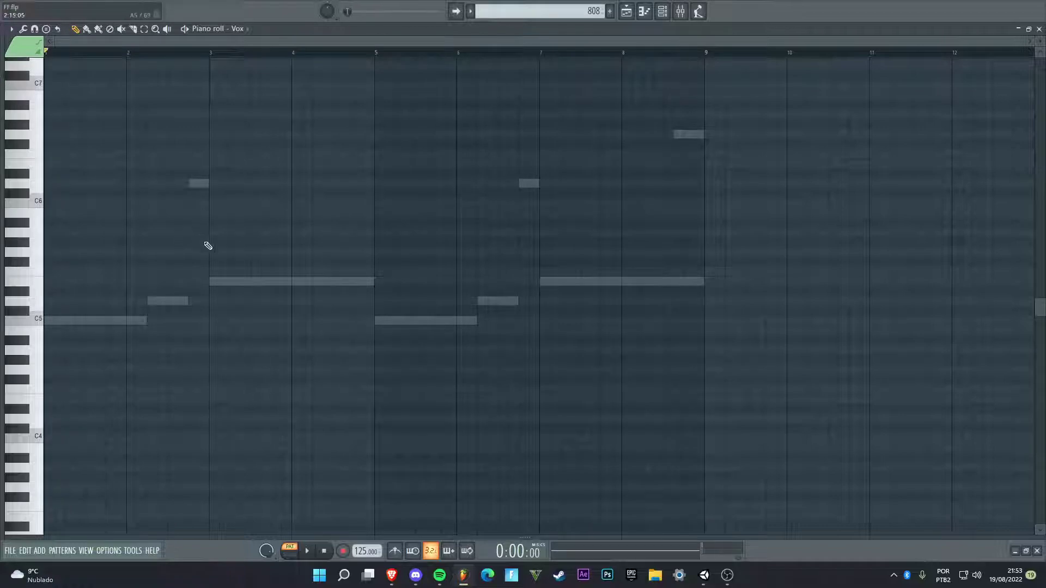
{"action": "double_click", "coordinate": [239, 281]}
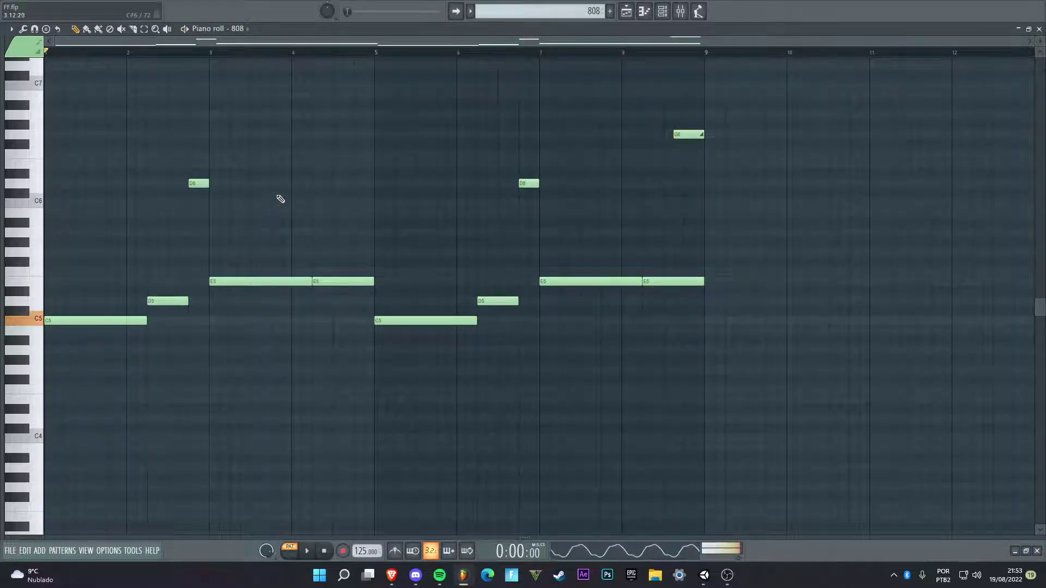
Step: Play through the Kick and Clap patterns in the piano roll, stopping at the end of each
{"action": "scroll", "coordinate": [552, 12], "scroll_direction": "up", "scroll_amount": 1}
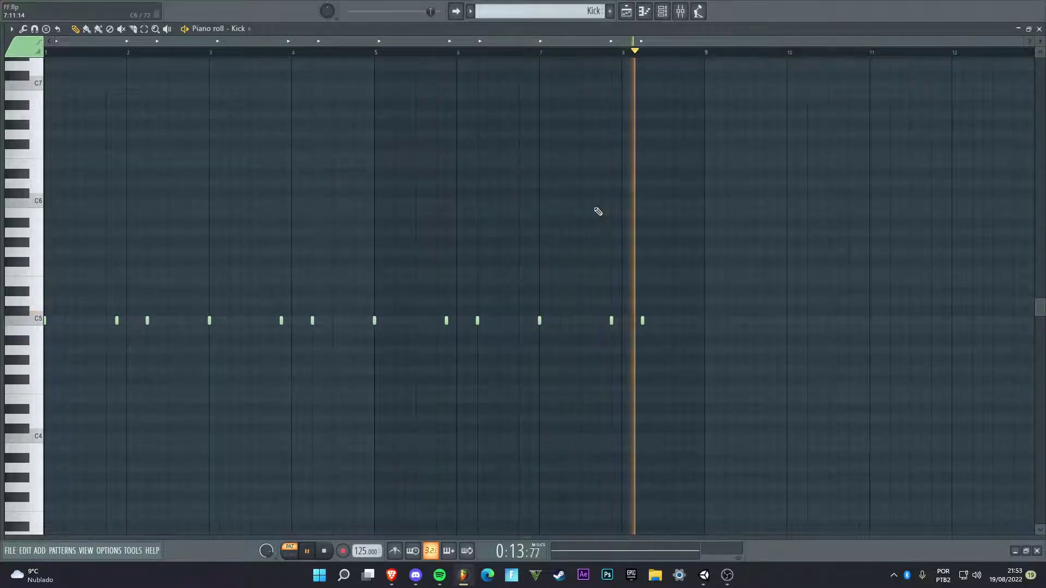
{"action": "key", "text": "space"}
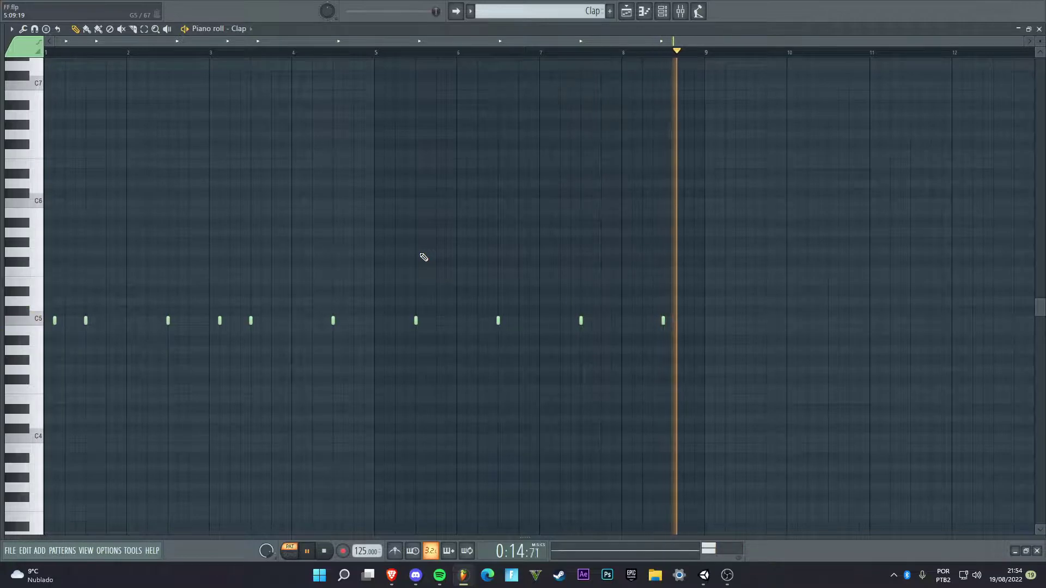
{"action": "key", "text": "space"}
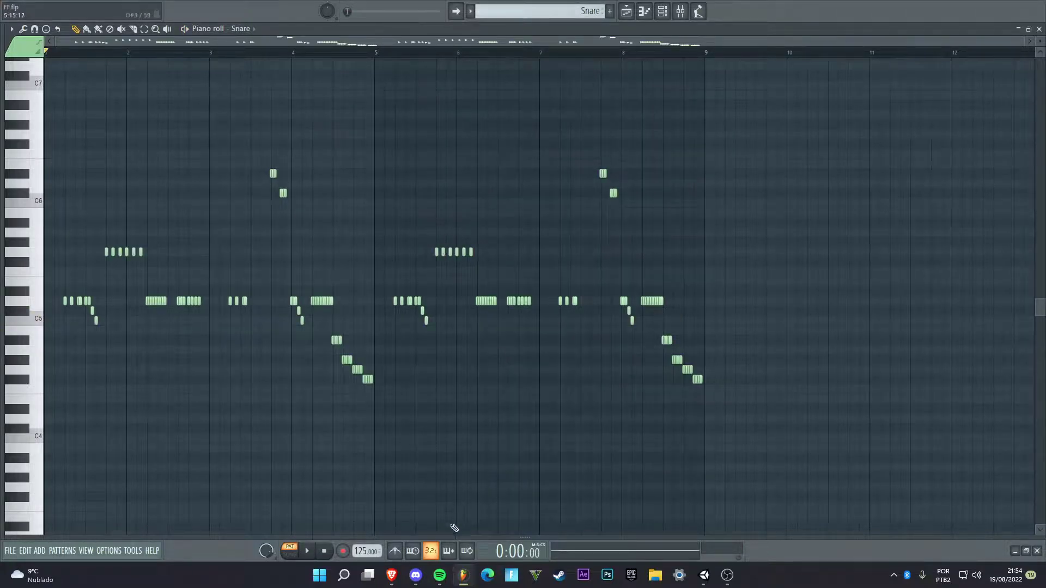
Step: Play the Snare pattern's rolls through bar 8 in the piano roll and stop playback
{"action": "mouse_move", "coordinate": [447, 538]}
{"action": "left_mouse_down"}
{"action": "mouse_move", "coordinate": [450, 381]}
{"action": "mouse_move", "coordinate": [445, 545]}
{"action": "left_mouse_up"}
{"action": "key", "text": "space"}
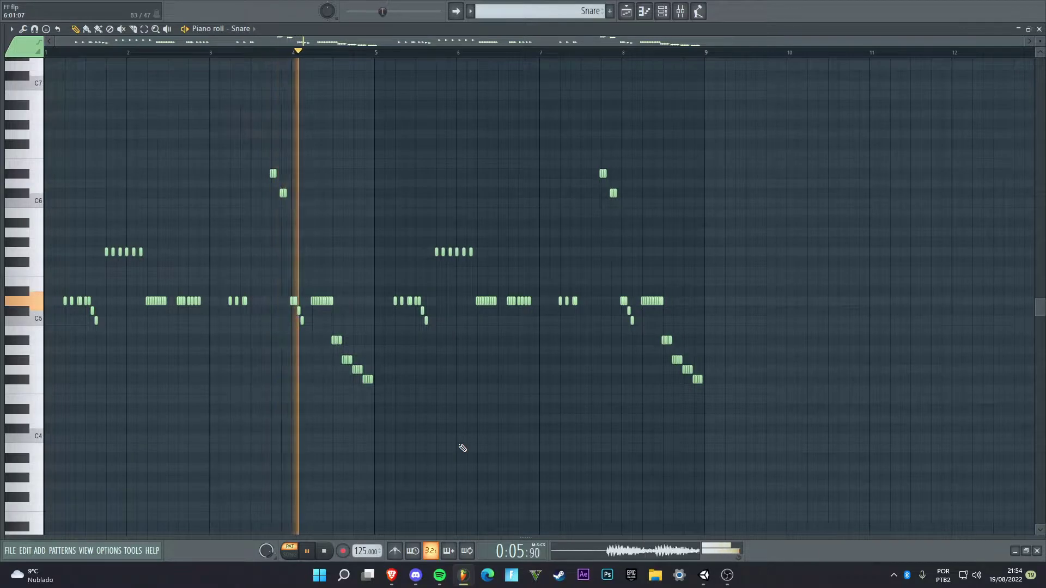
{"action": "key", "text": "space"}
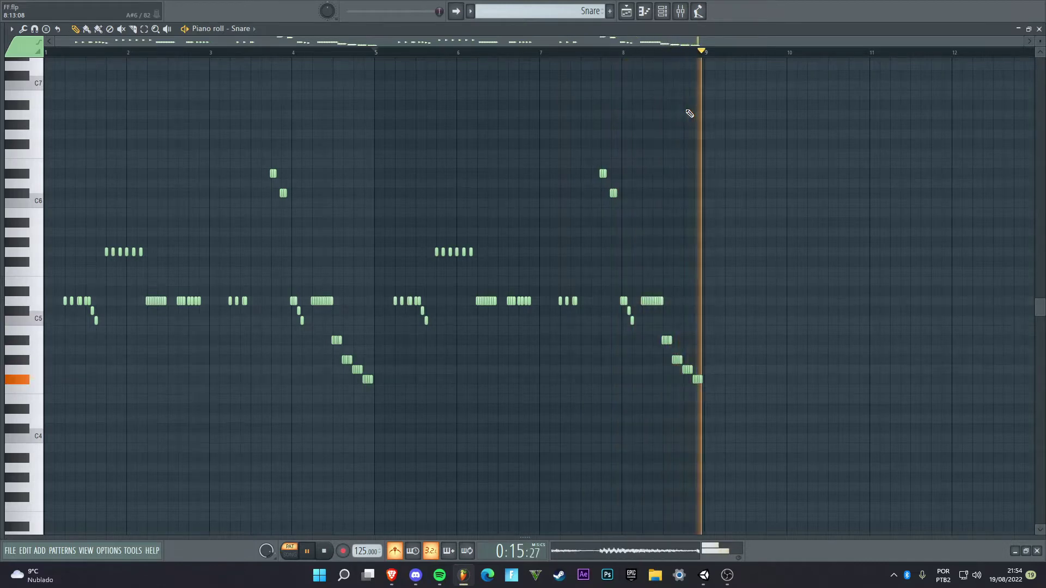
{"action": "key", "text": "space"}
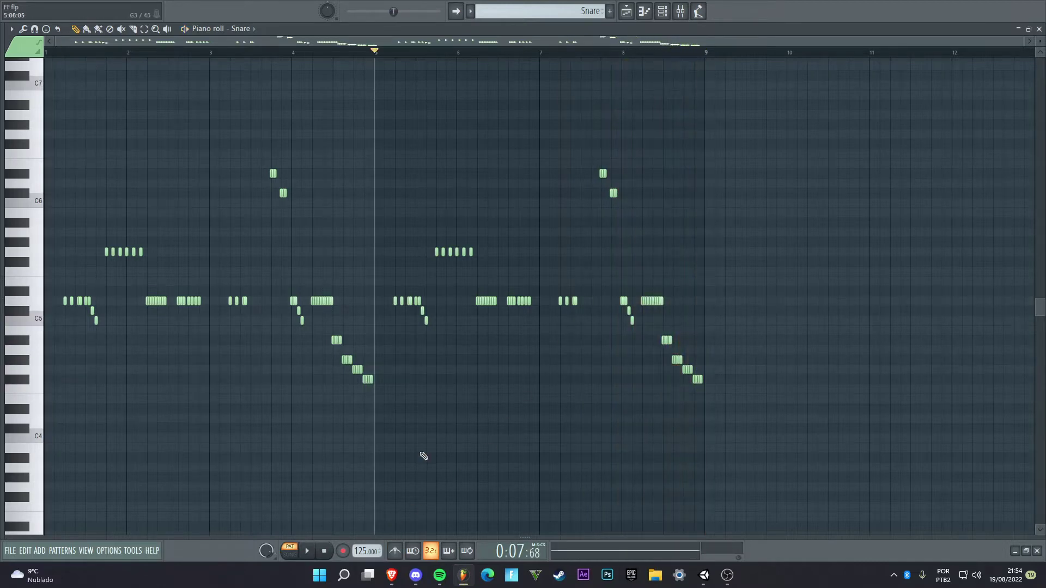
Step: Close the piano roll and channel rack to show the full playlist arrangement, and switch to OBS
{"action": "left_click", "coordinate": [1040, 29]}
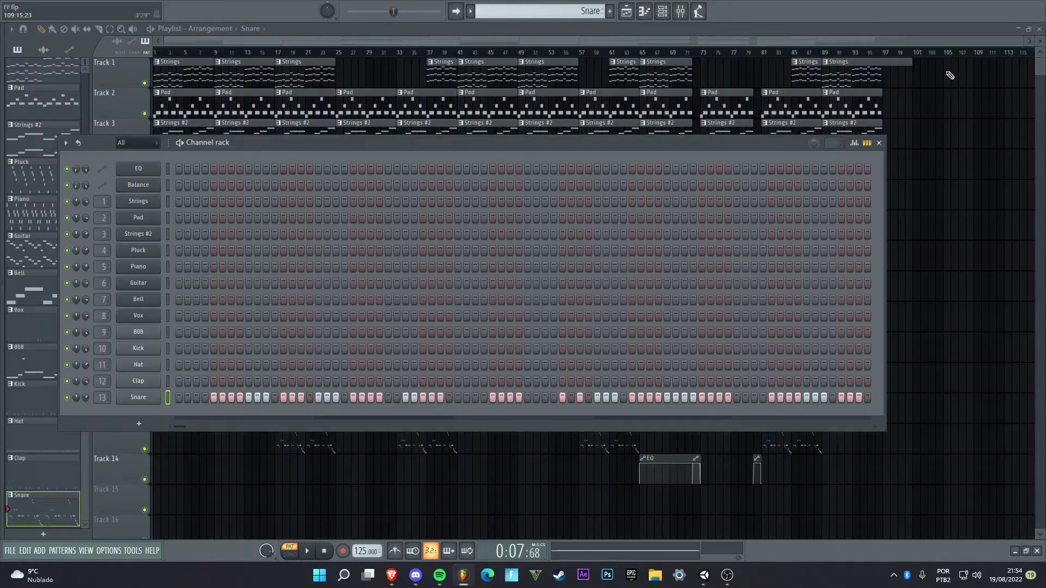
{"action": "left_click", "coordinate": [879, 143]}
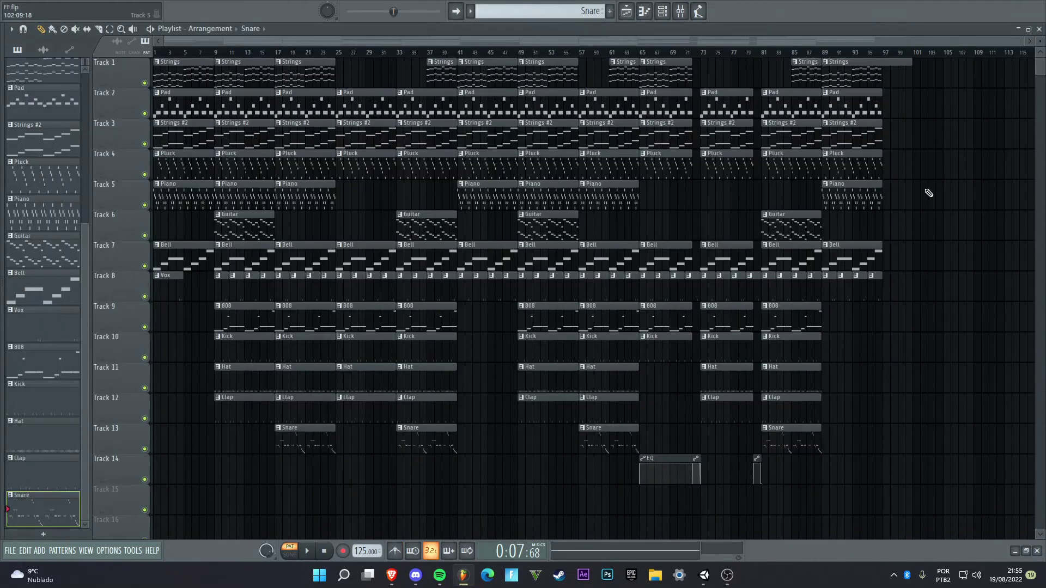
{"action": "left_click", "coordinate": [728, 585]}
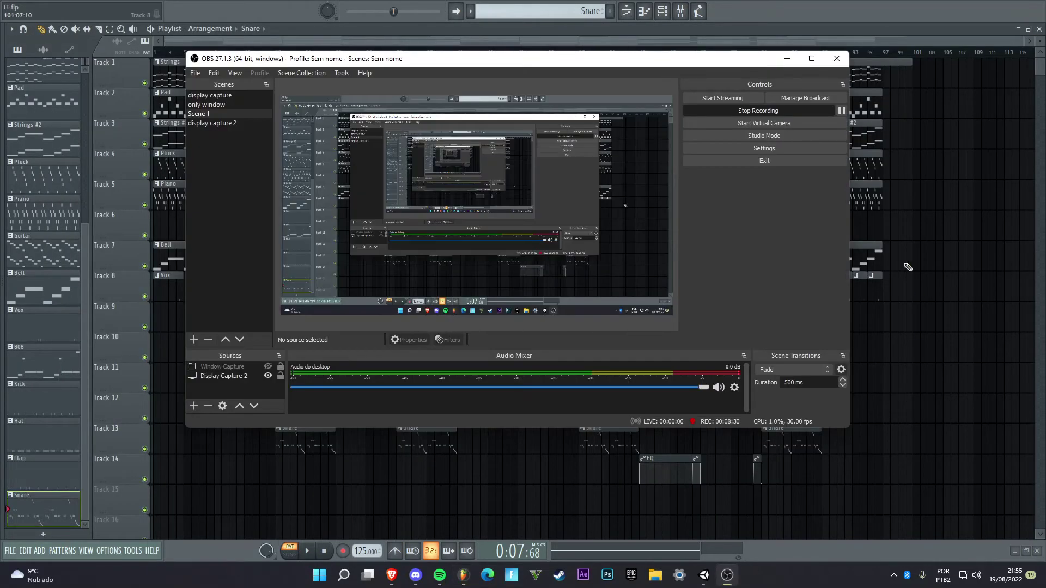